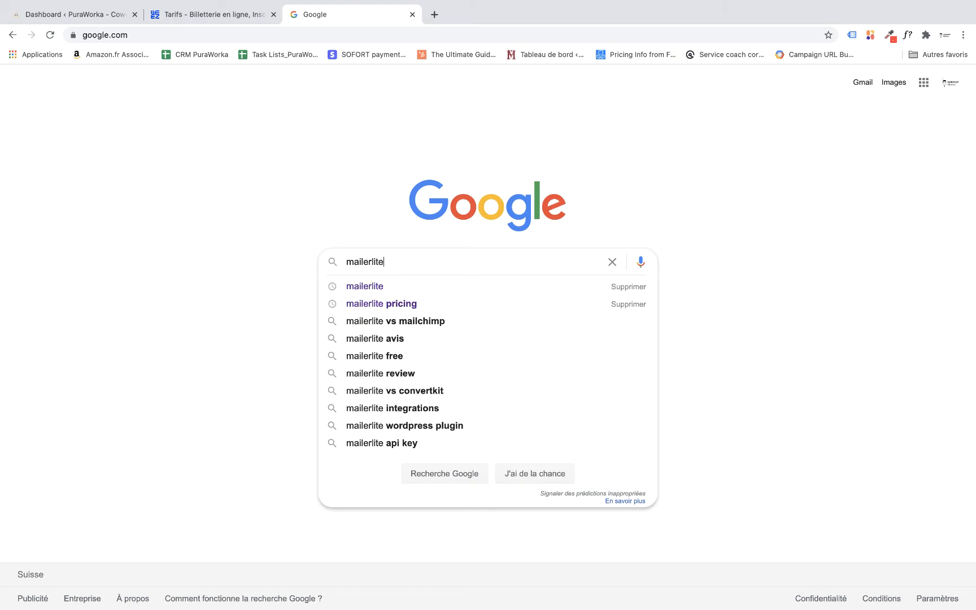
# Search Google for mailerlite, open the MailerLite website and log in to the account with the prefilled credentials.
pyautogui.press('Return')
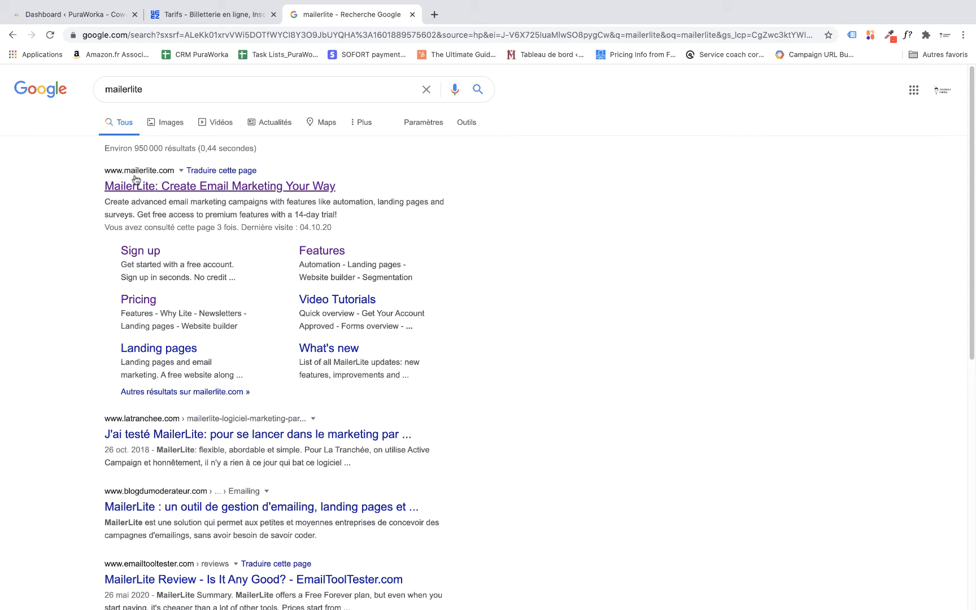
pyautogui.click(164, 184)
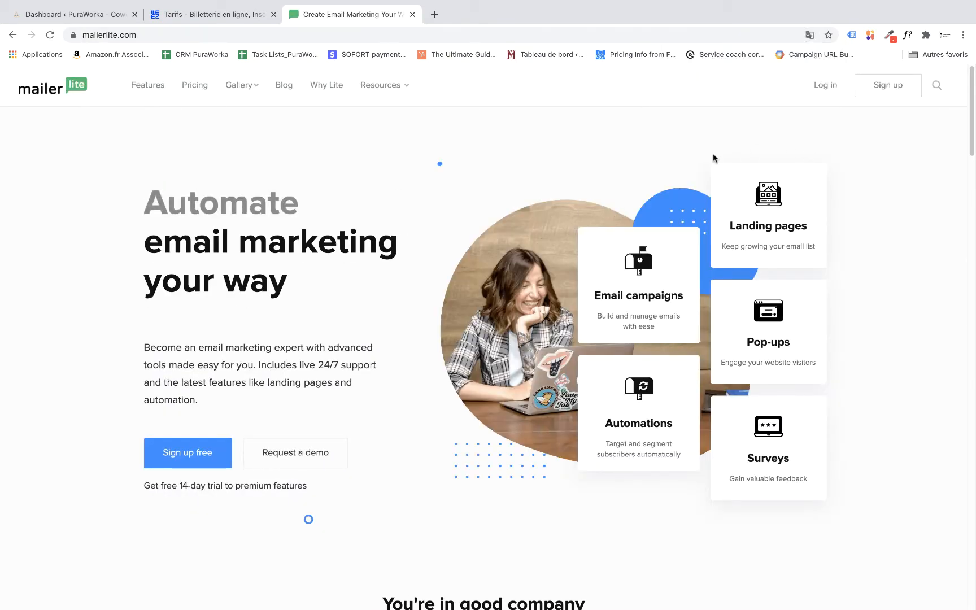
pyautogui.click(827, 87)
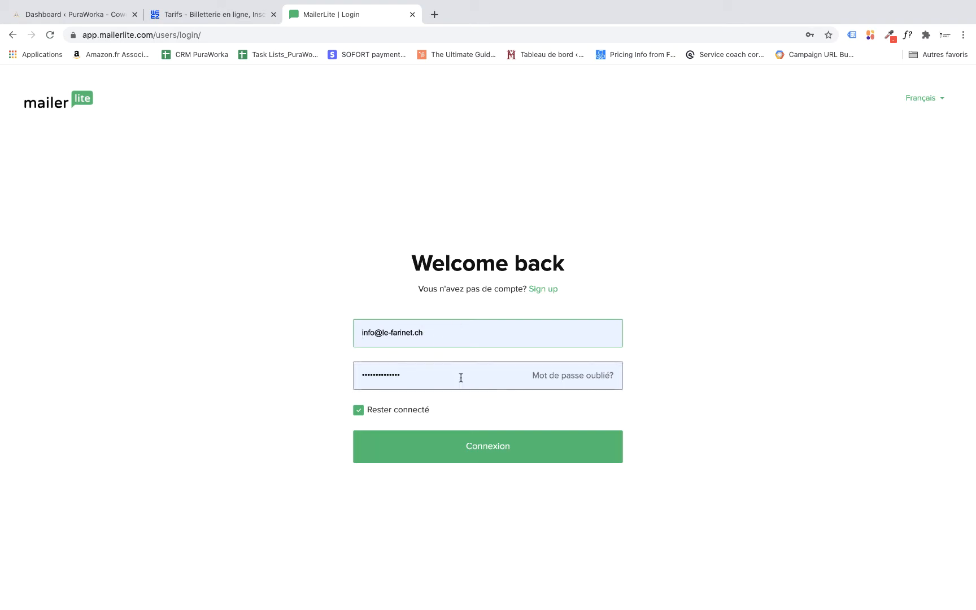
pyautogui.click(492, 452)
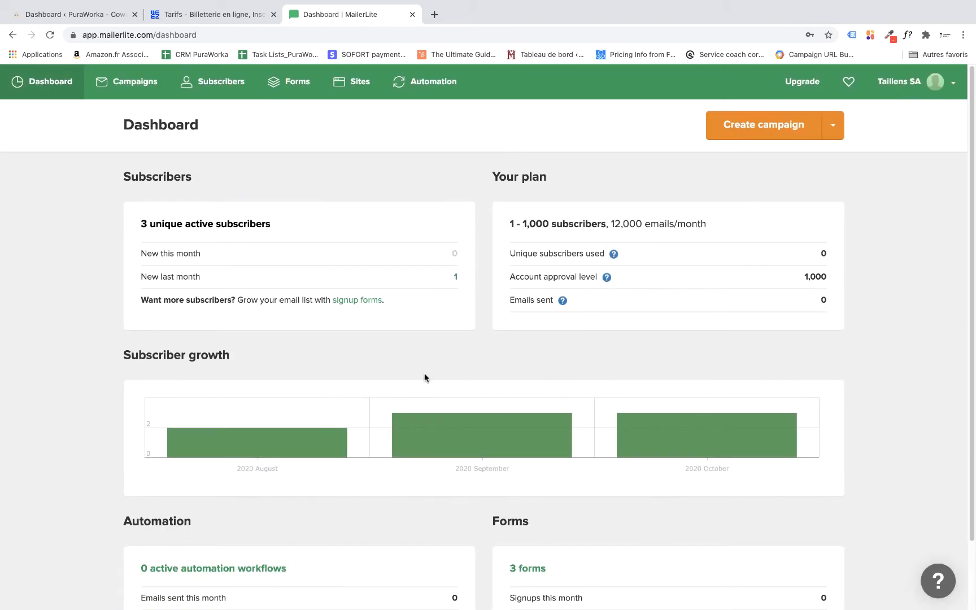
# Open the survey report of the published "Farinet - questionnaire satisfaction" landing page in the account's sites.
pyautogui.click(892, 90)
pyautogui.click(903, 86)
pyautogui.click(353, 87)
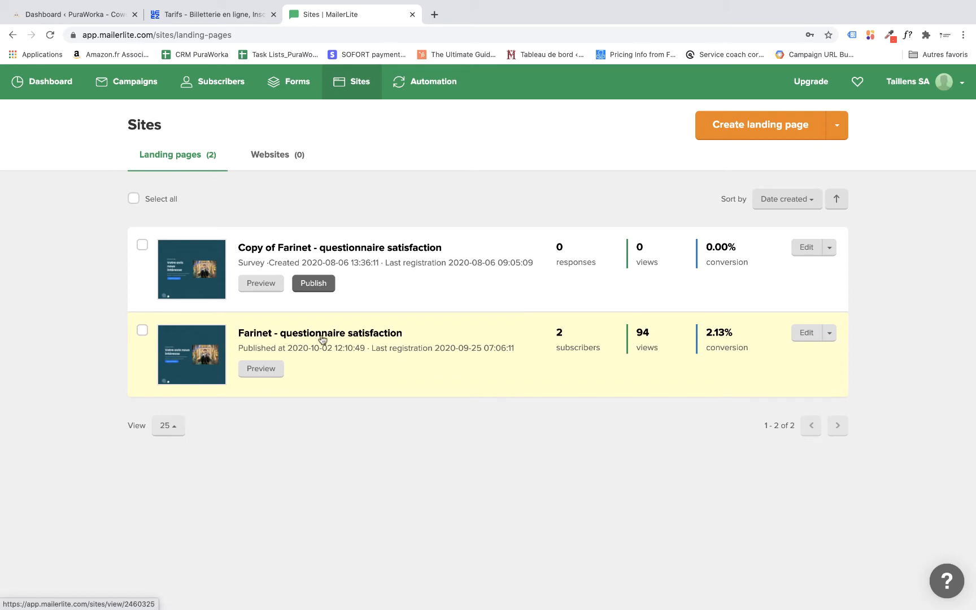
pyautogui.click(363, 339)
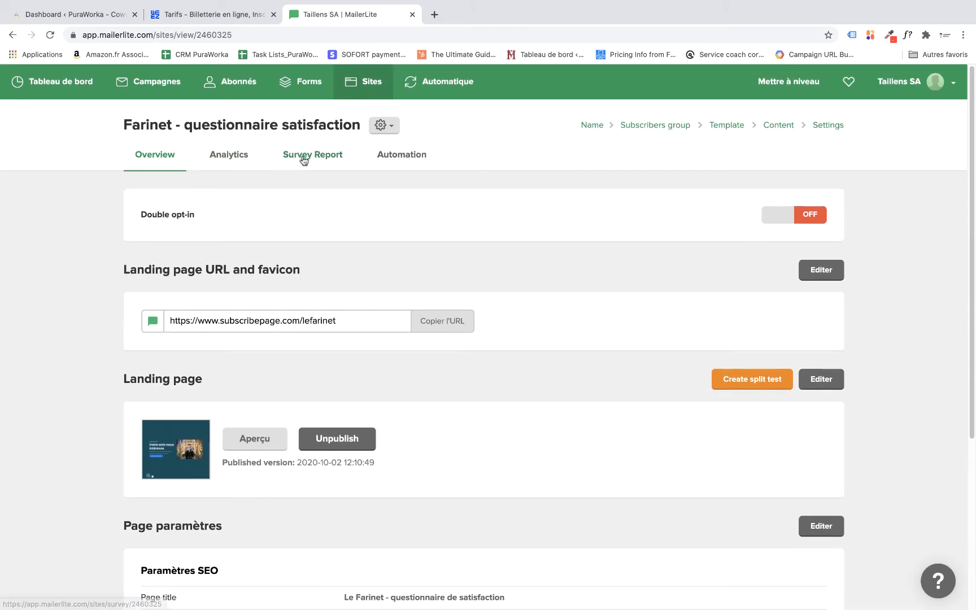
pyautogui.click(327, 162)
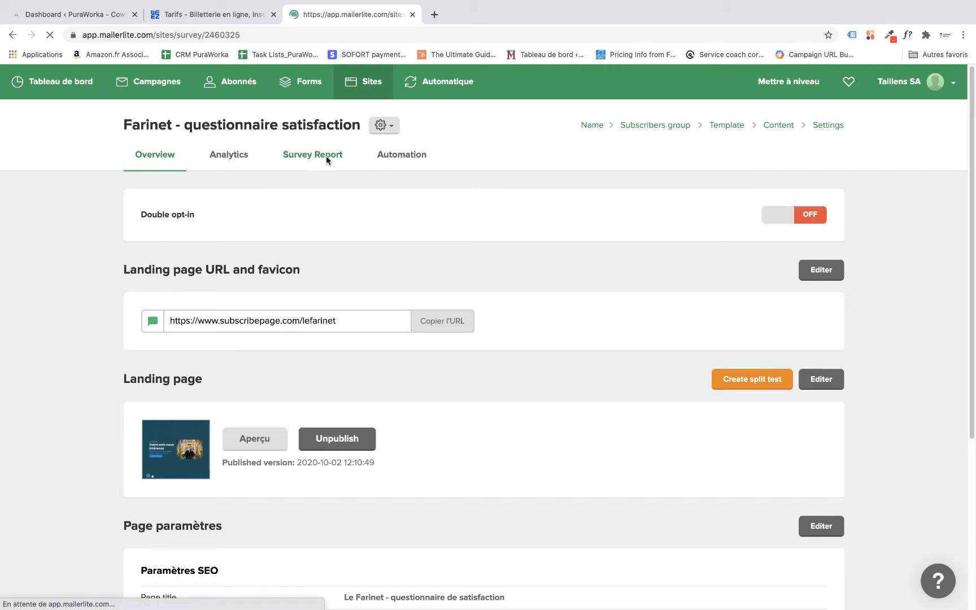
# Review the responses on how often guests visit the restaurant and switch that question to its average.
pyautogui.scroll(-3, 330, 275)
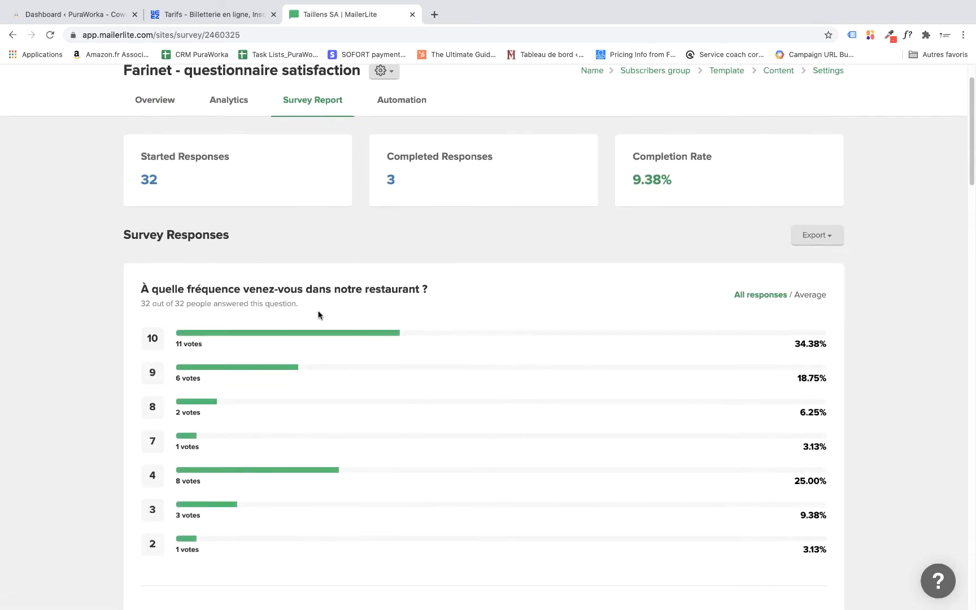
pyautogui.scroll(-1, 231, 362)
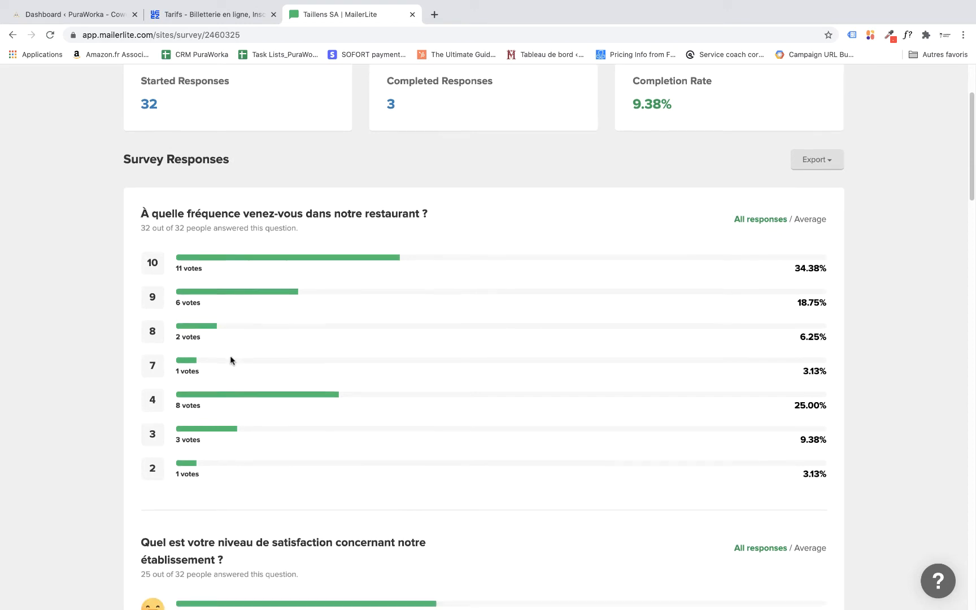
pyautogui.scroll(1, 231, 362)
pyautogui.scroll(-2, 296, 369)
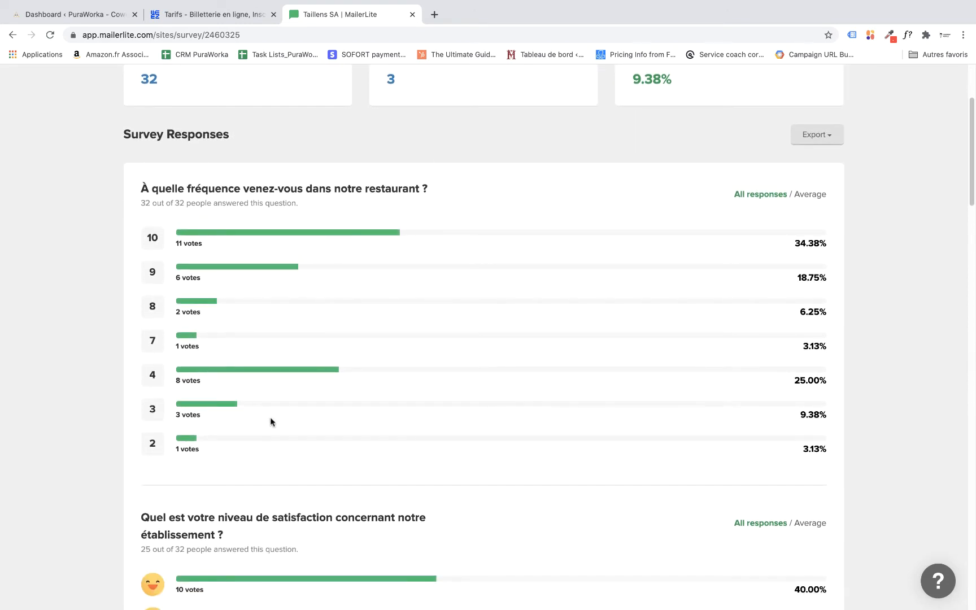
pyautogui.click(810, 198)
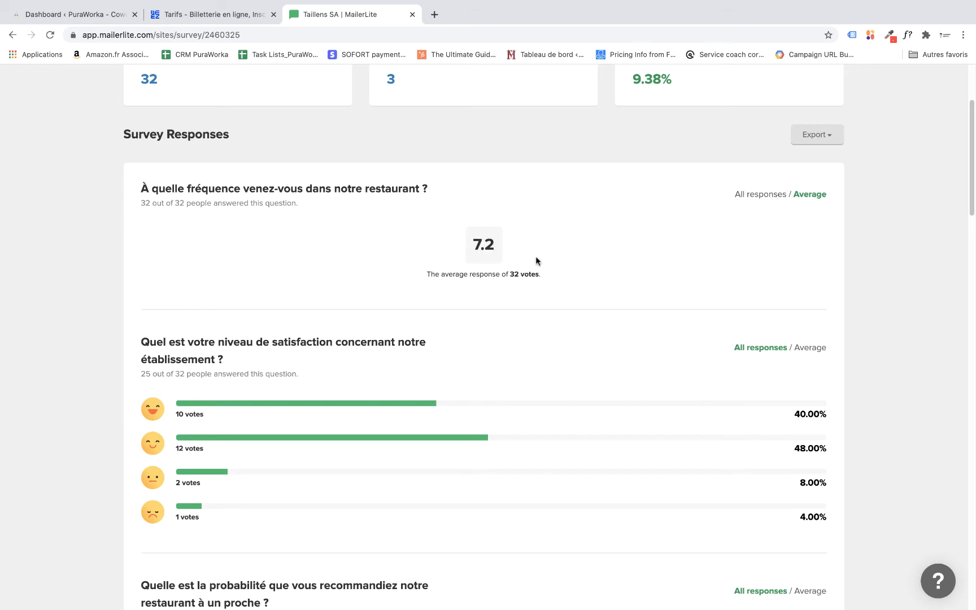
# Show the average response for the establishment satisfaction question and for the question on recommending the restaurant.
pyautogui.scroll(-3, 520, 282)
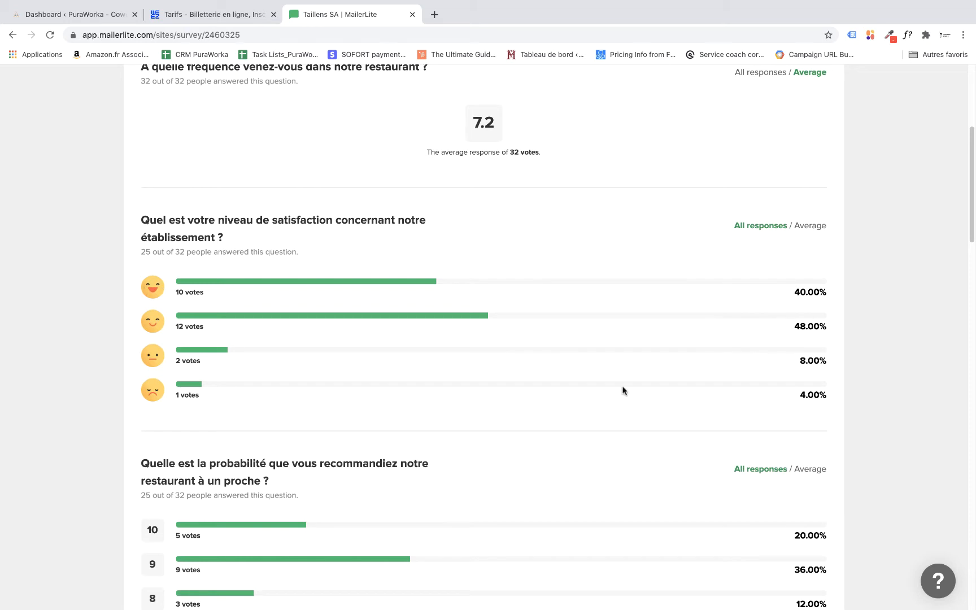
pyautogui.scroll(-1, 623, 390)
pyautogui.click(808, 211)
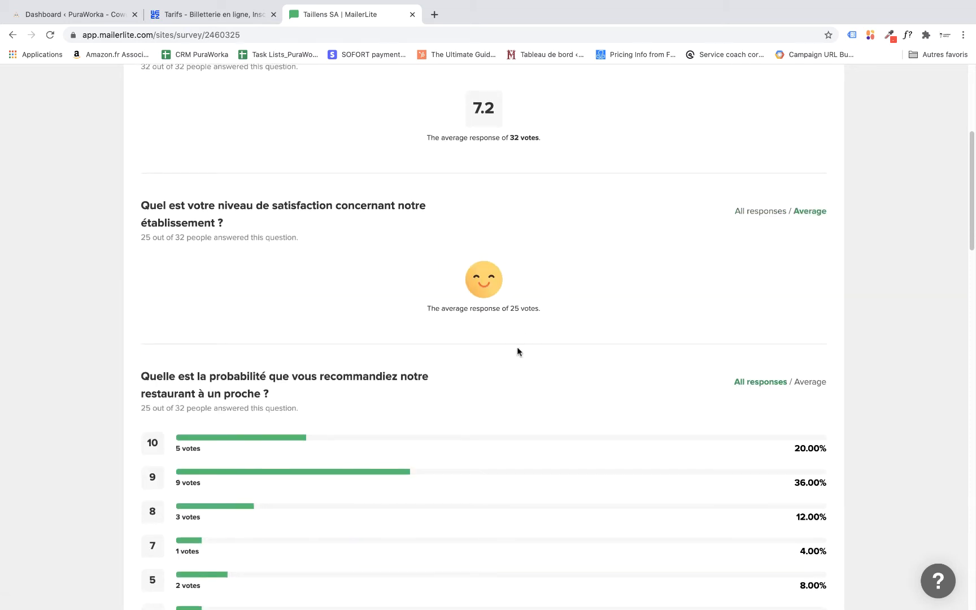
pyautogui.scroll(-3, 517, 350)
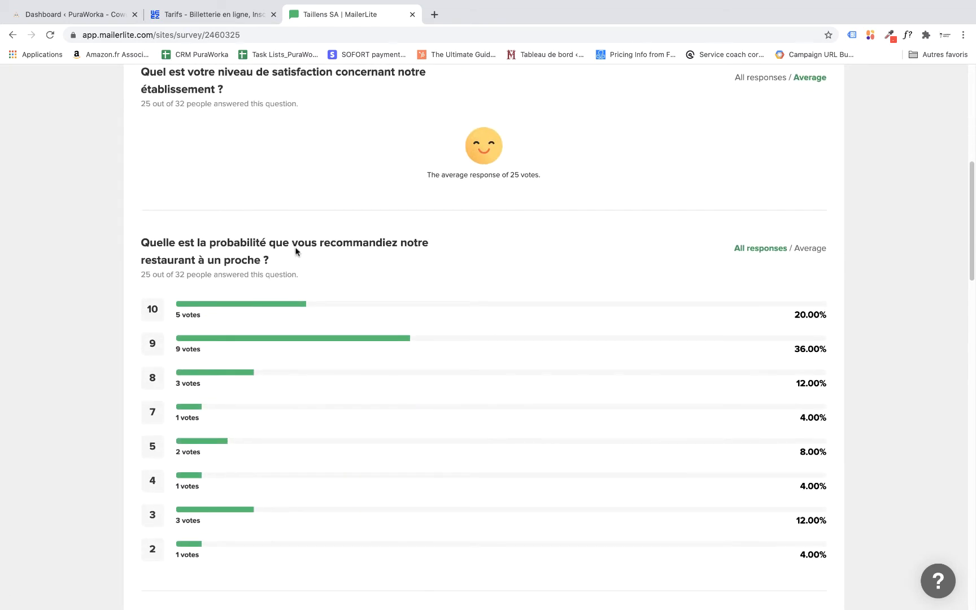
pyautogui.scroll(-1, 296, 252)
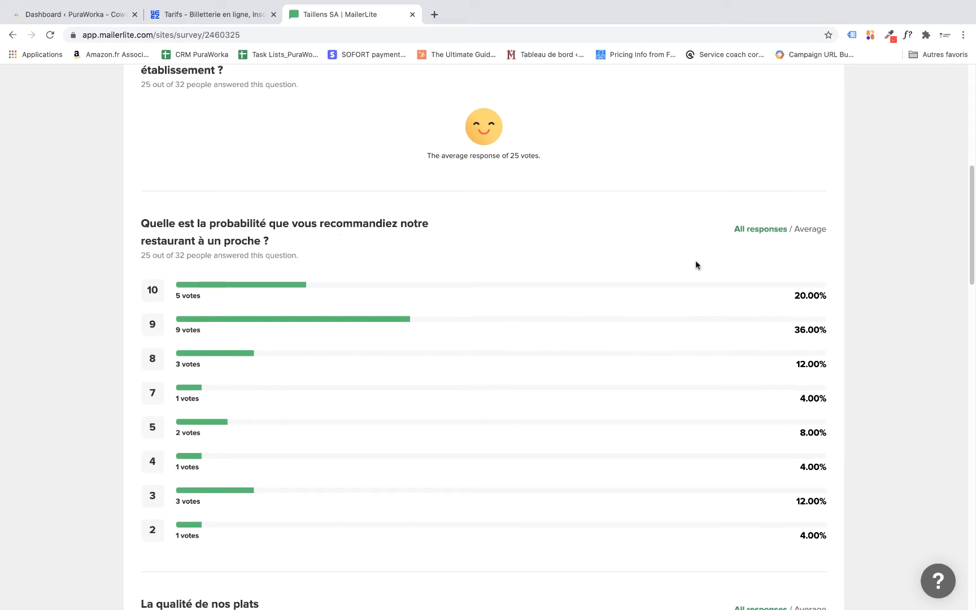
pyautogui.click(806, 230)
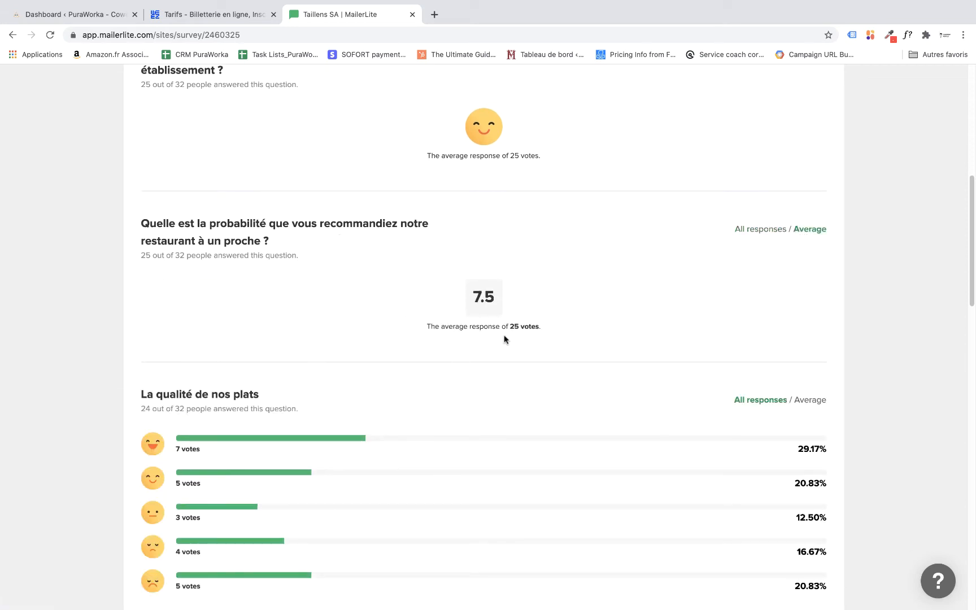
# Examine the remaining survey results, from dish quality to sanitary standards, including the comments and the e-mail addresses left for promotions.
pyautogui.scroll(-4, 504, 339)
pyautogui.scroll(-2, 311, 392)
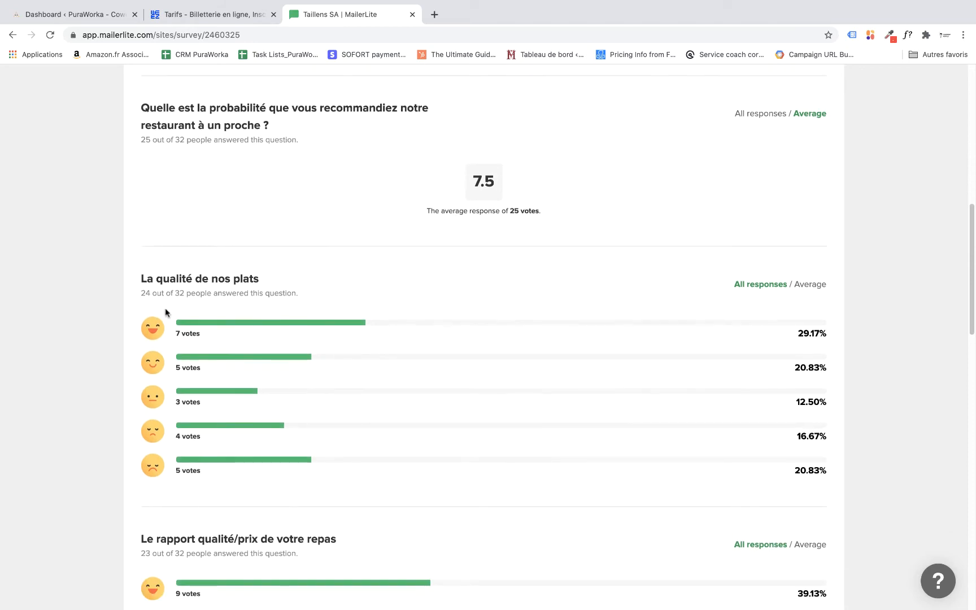
pyautogui.scroll(-5, 289, 424)
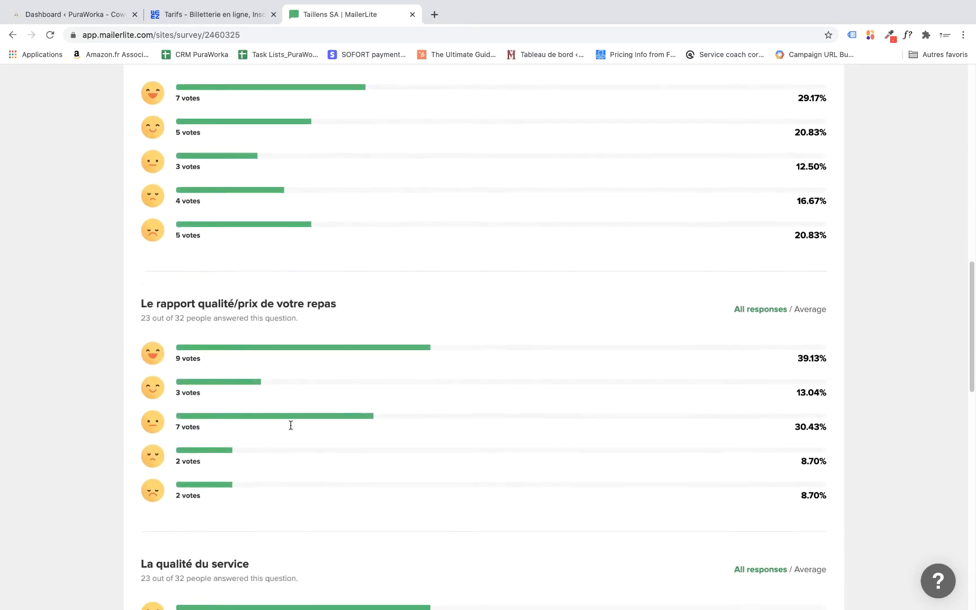
pyautogui.scroll(-14, 291, 425)
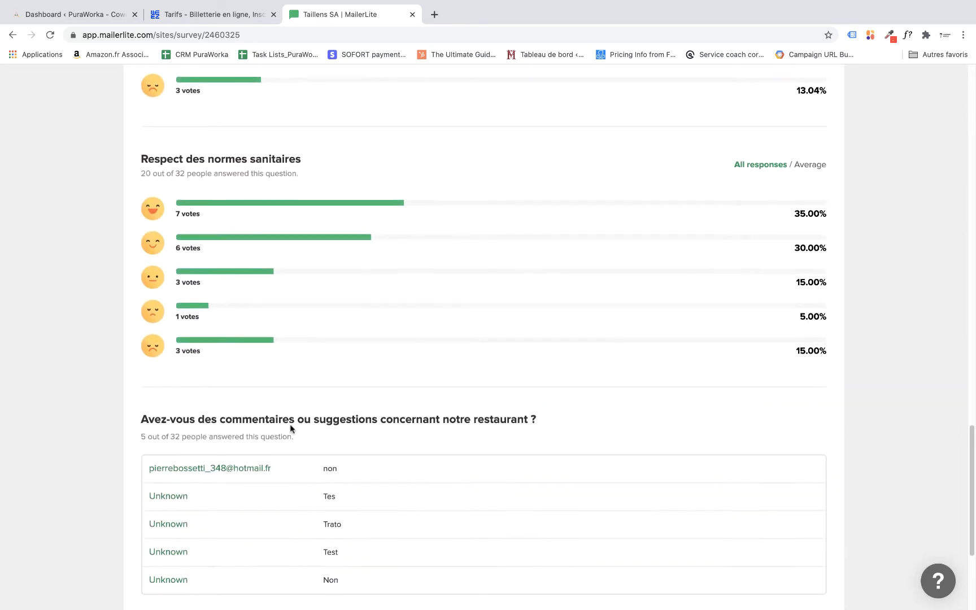
pyautogui.scroll(-3, 290, 425)
pyautogui.scroll(-1, 325, 423)
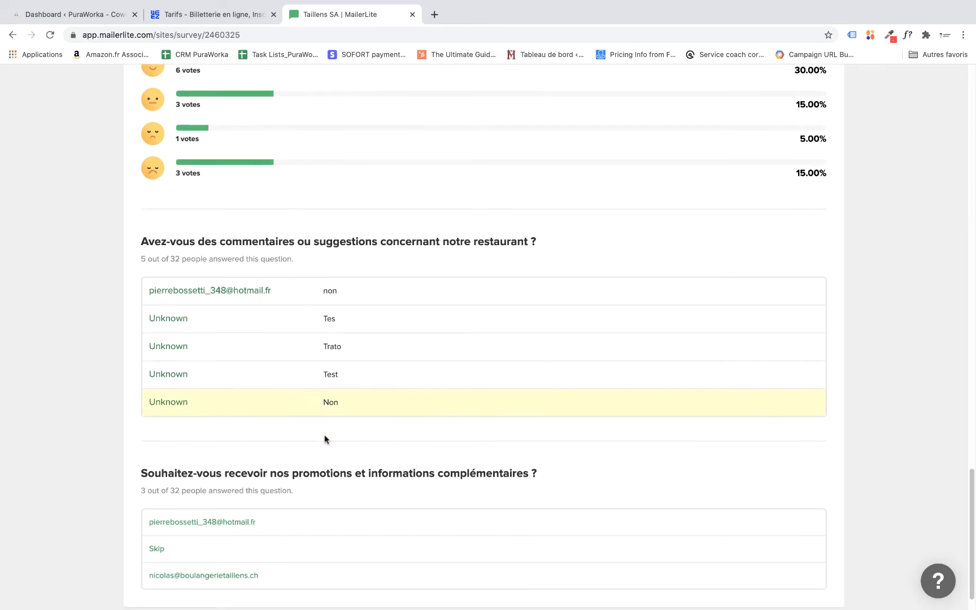
pyautogui.scroll(-1, 266, 260)
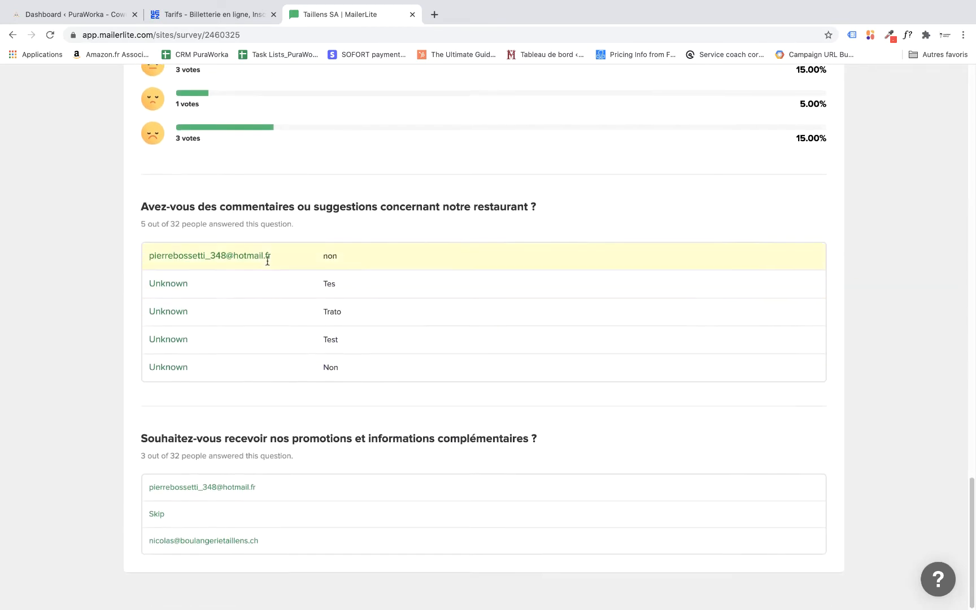
pyautogui.moveTo(219, 205); pyautogui.dragTo(377, 207)
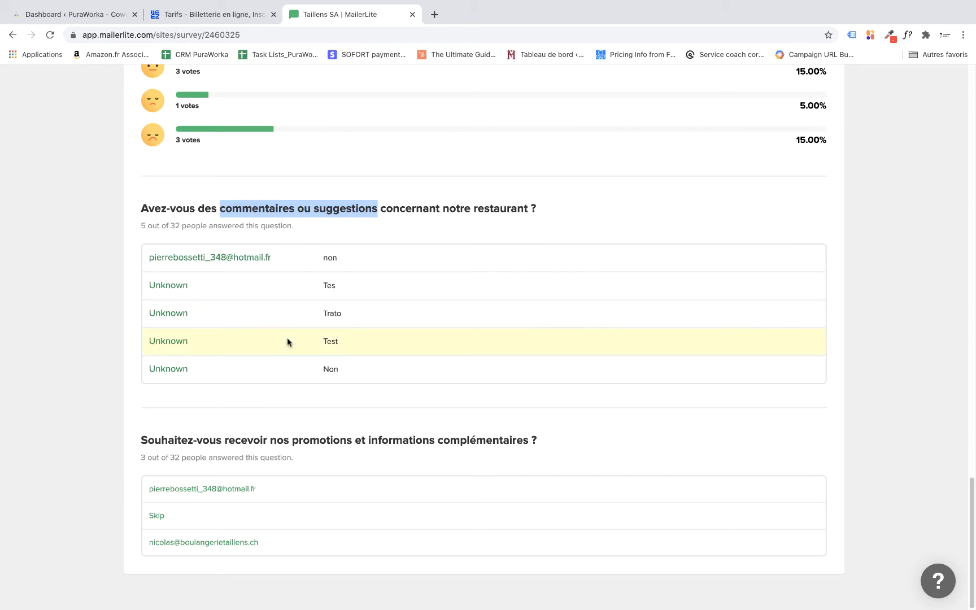
pyautogui.scroll(-1, 308, 365)
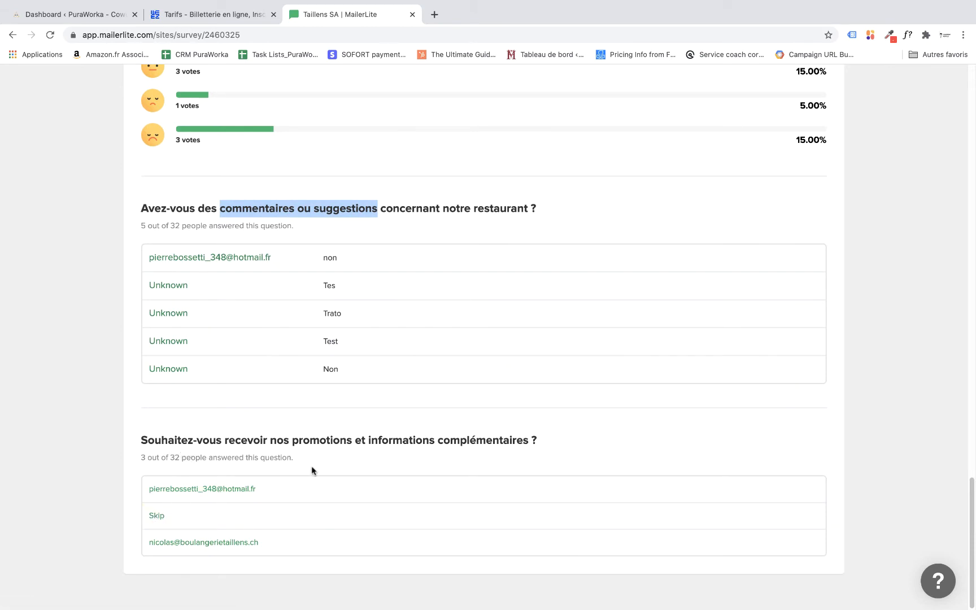
pyautogui.moveTo(148, 489); pyautogui.dragTo(302, 495)
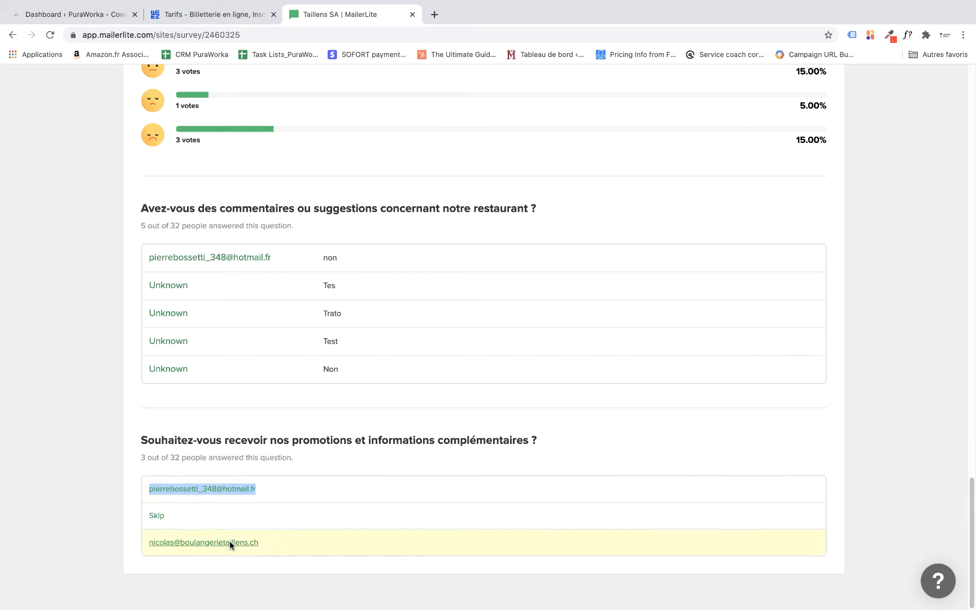
pyautogui.scroll(20, 339, 449)
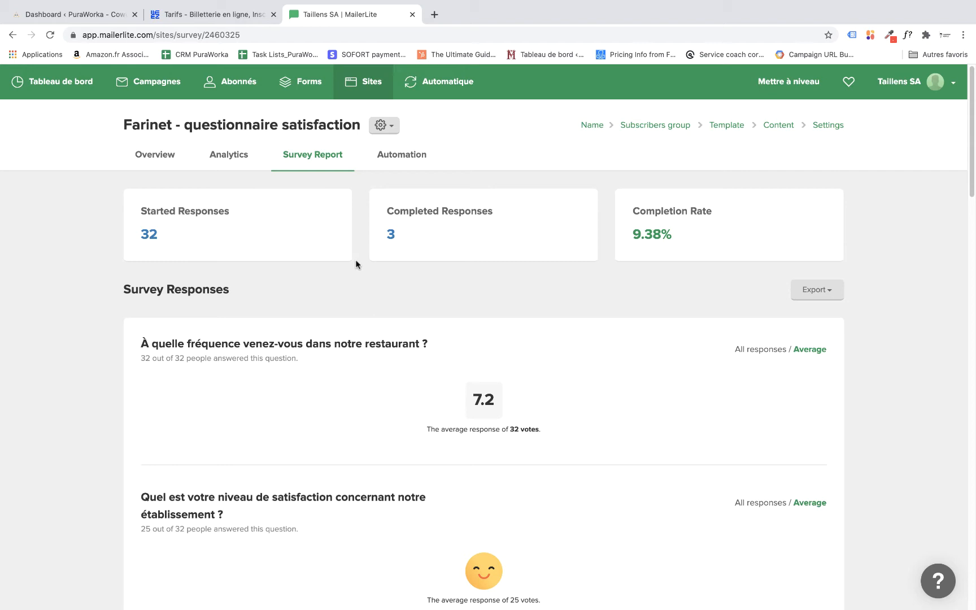
# Filter the account's subscribers by a signup date after 2020-10-01.
pyautogui.click(226, 92)
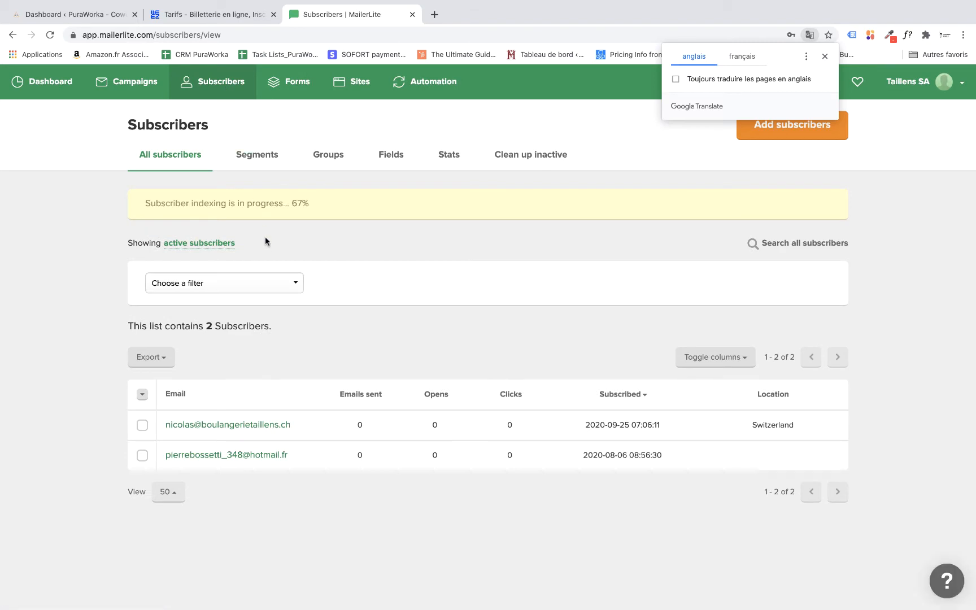
pyautogui.click(239, 284)
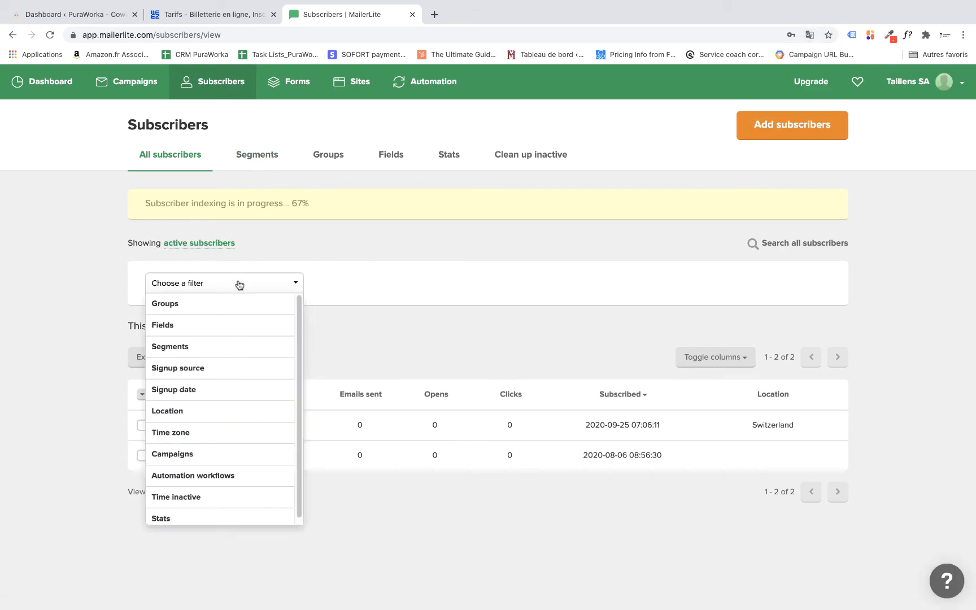
pyautogui.click(204, 396)
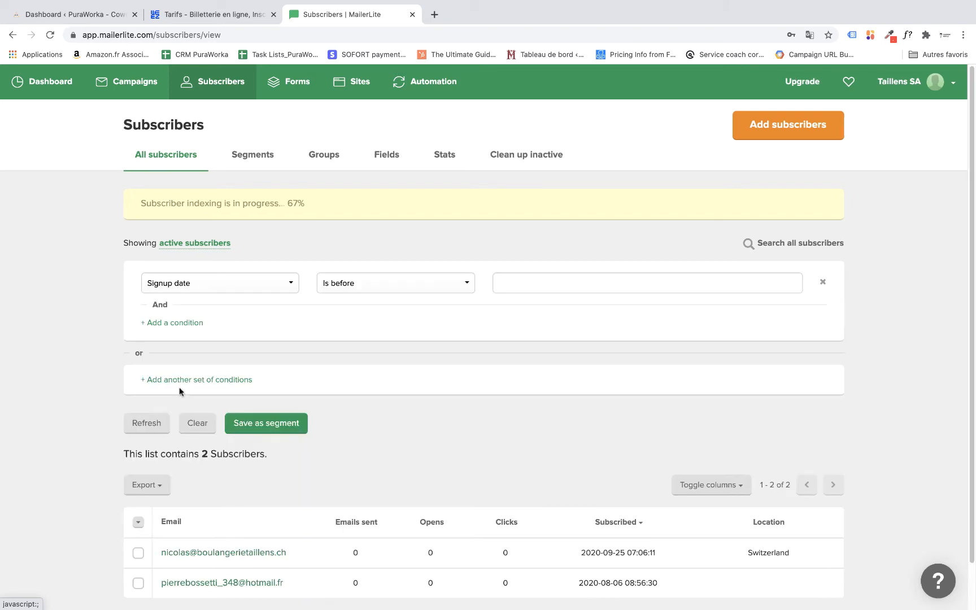
pyautogui.click(370, 290)
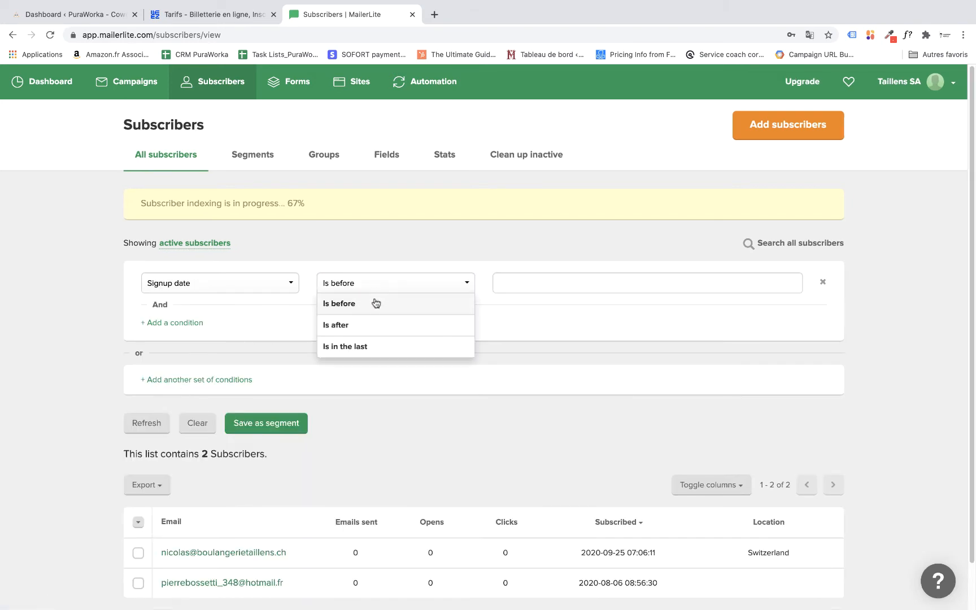
pyautogui.click(351, 325)
pyautogui.click(517, 291)
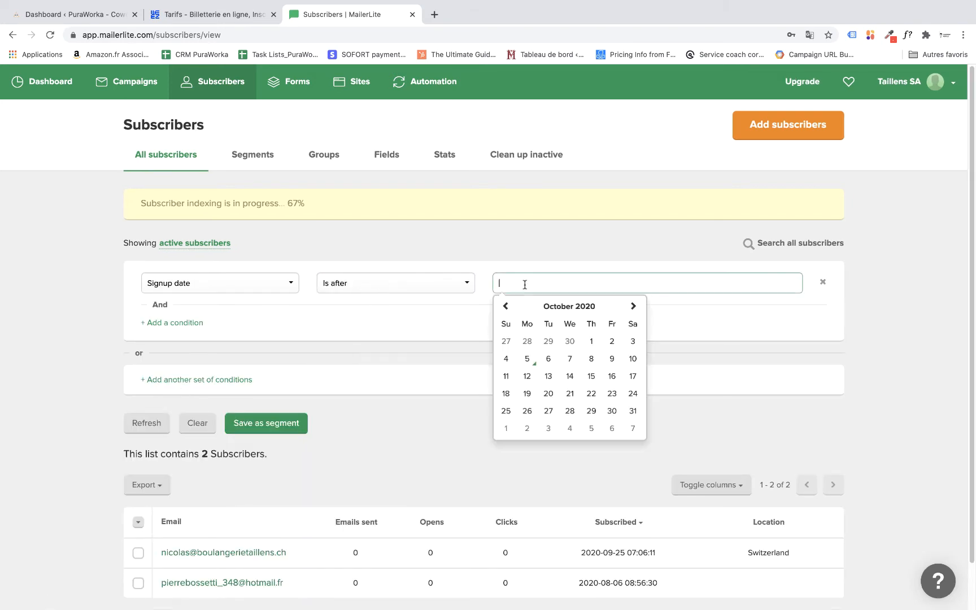
pyautogui.click(589, 340)
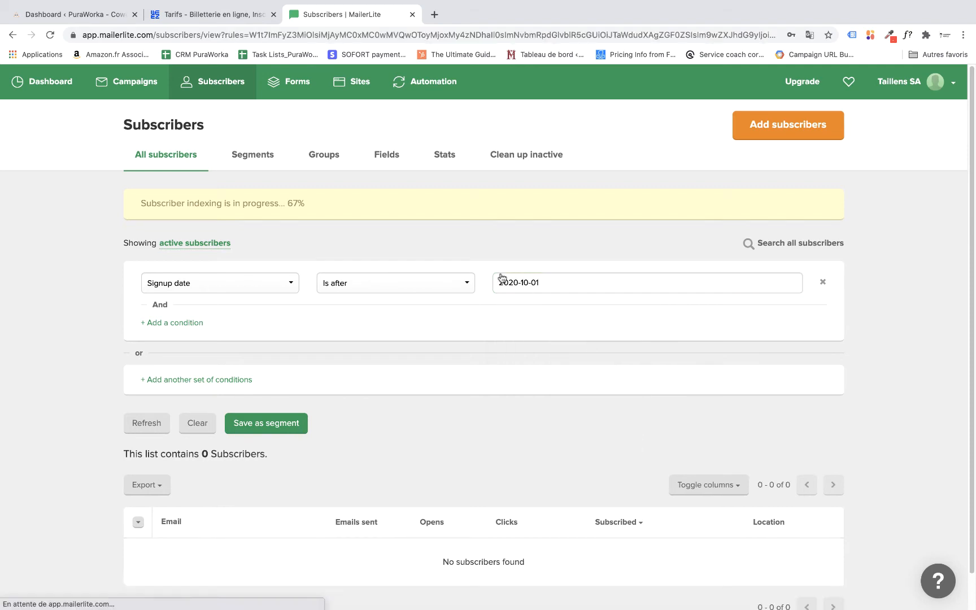
# Add a second filter condition requiring a signup date before 2020-10-31.
pyautogui.click(193, 323)
pyautogui.click(199, 327)
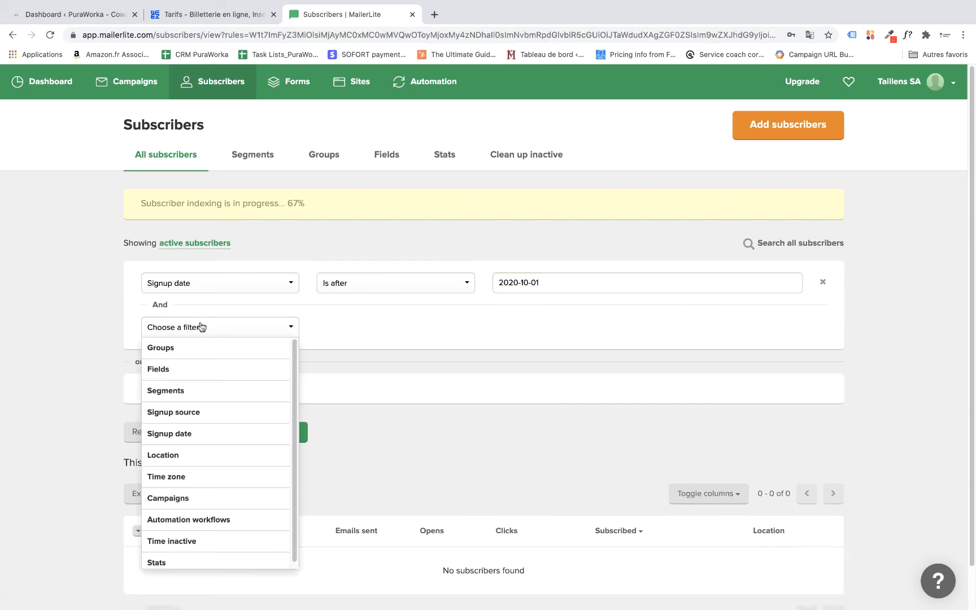
pyautogui.click(198, 434)
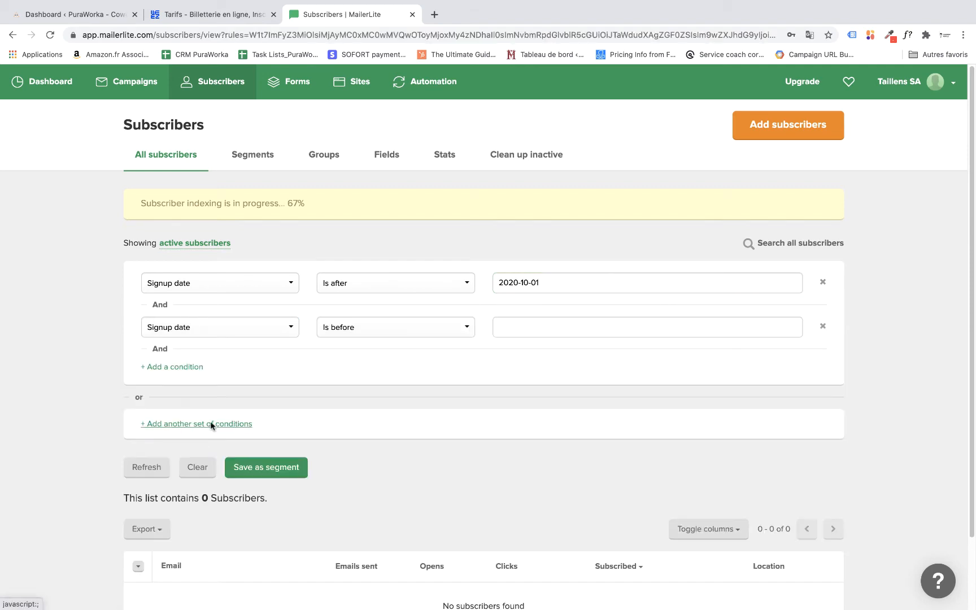
pyautogui.click(396, 330)
pyautogui.click(374, 349)
pyautogui.click(545, 327)
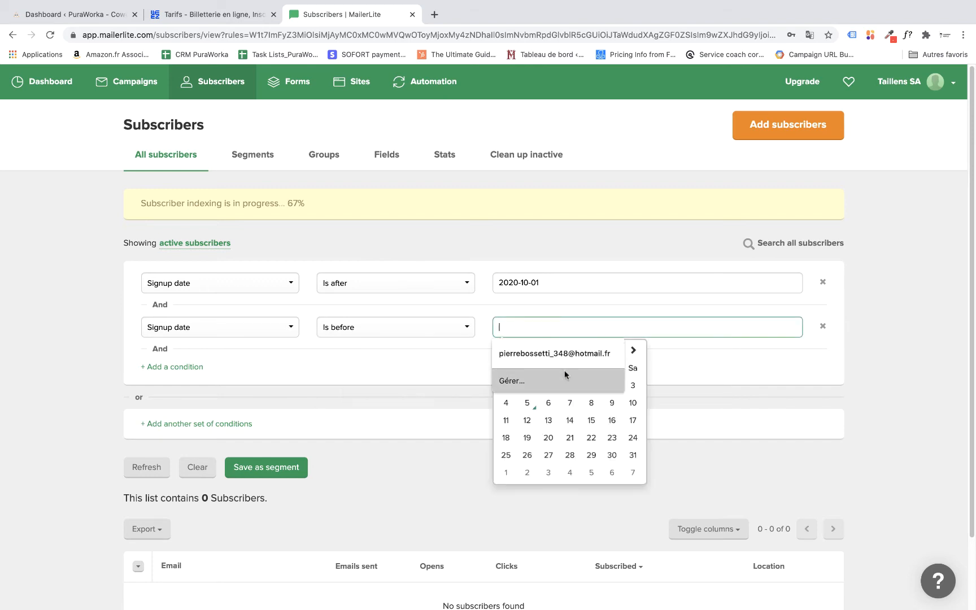
pyautogui.click(632, 455)
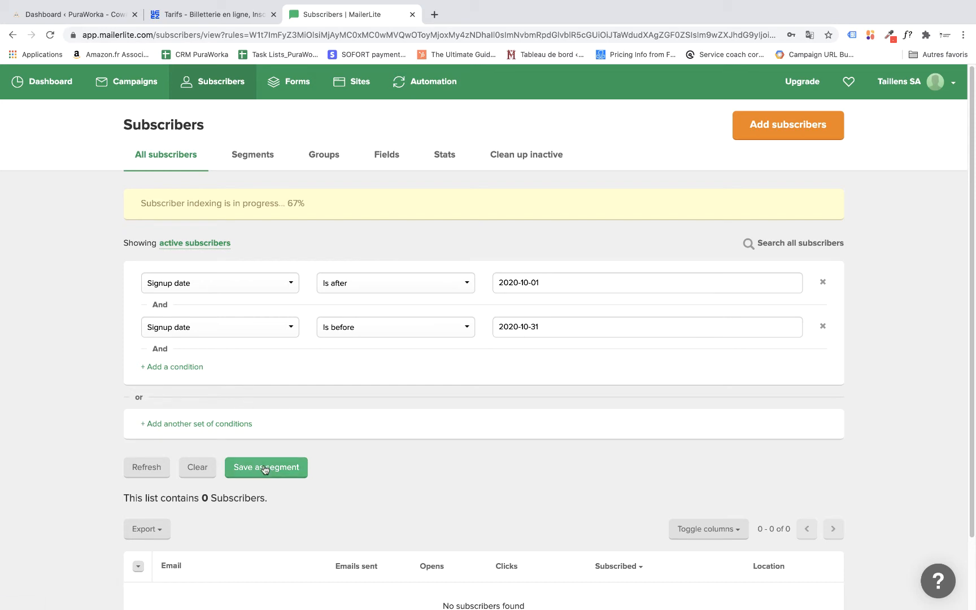
# Set the filtered subscriber list to show 100 entries per page.
pyautogui.scroll(-1, 294, 456)
pyautogui.scroll(-2, 293, 456)
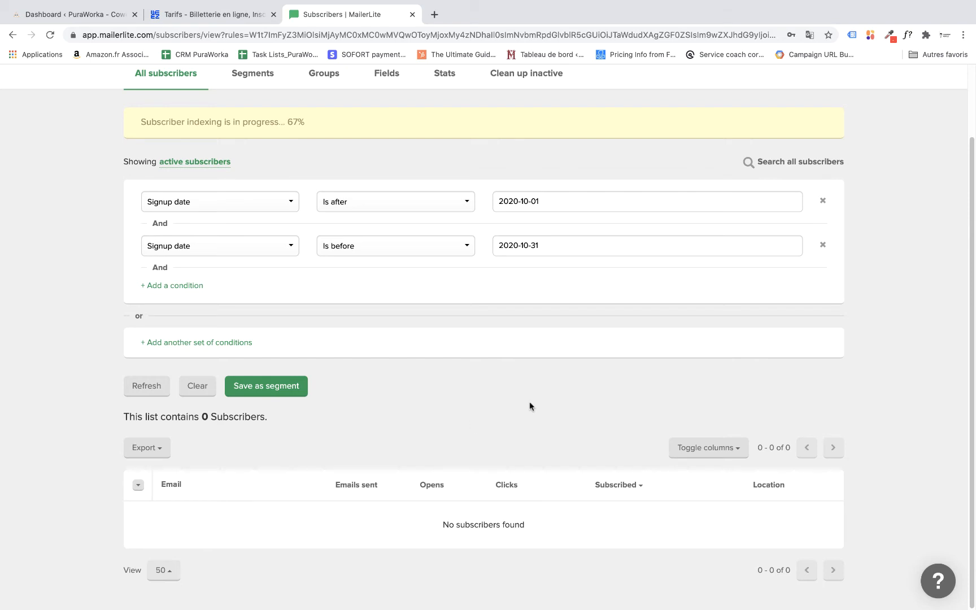
pyautogui.click(166, 567)
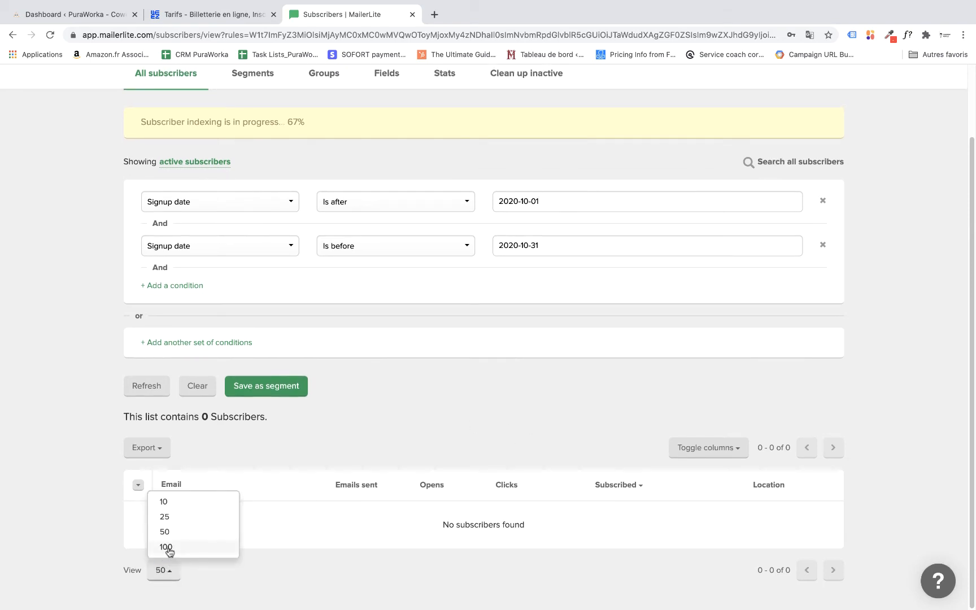
pyautogui.click(176, 548)
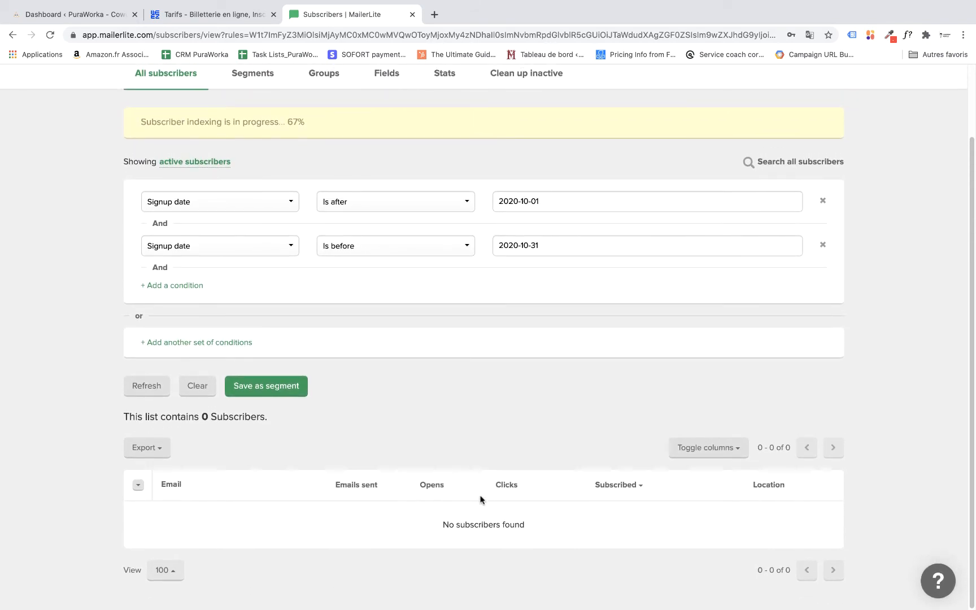
pyautogui.scroll(1, 380, 435)
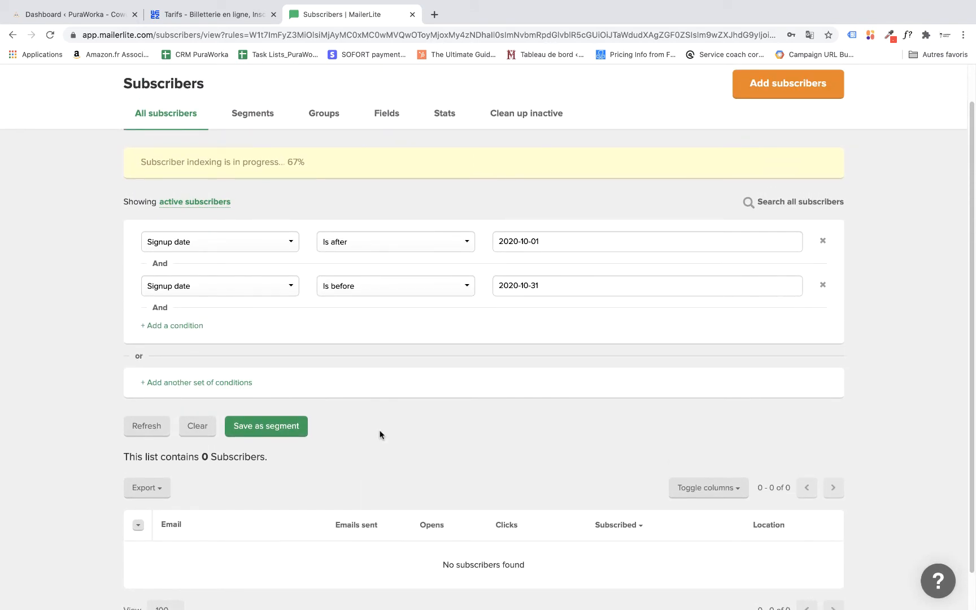
pyautogui.scroll(1, 380, 435)
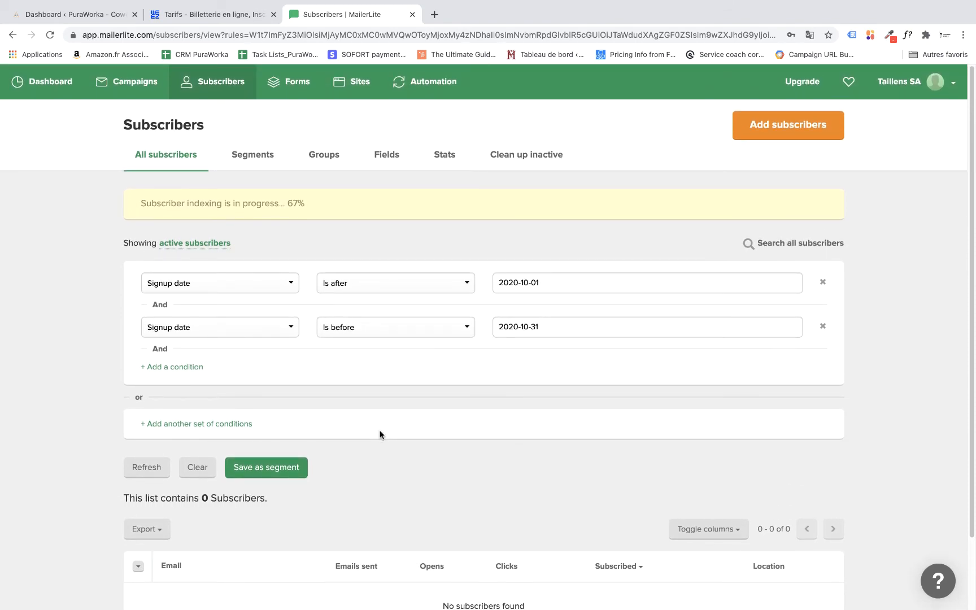
# Create a regular campaign with the subject "Nouveau restaurant à Crans Montana" and the sender name "Le Farinet".
pyautogui.click(135, 91)
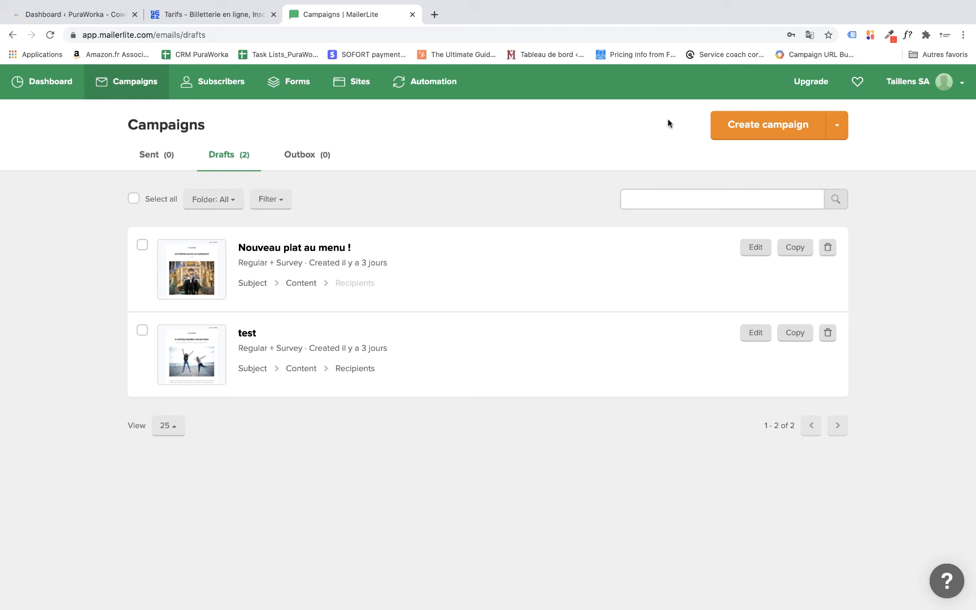
pyautogui.click(768, 126)
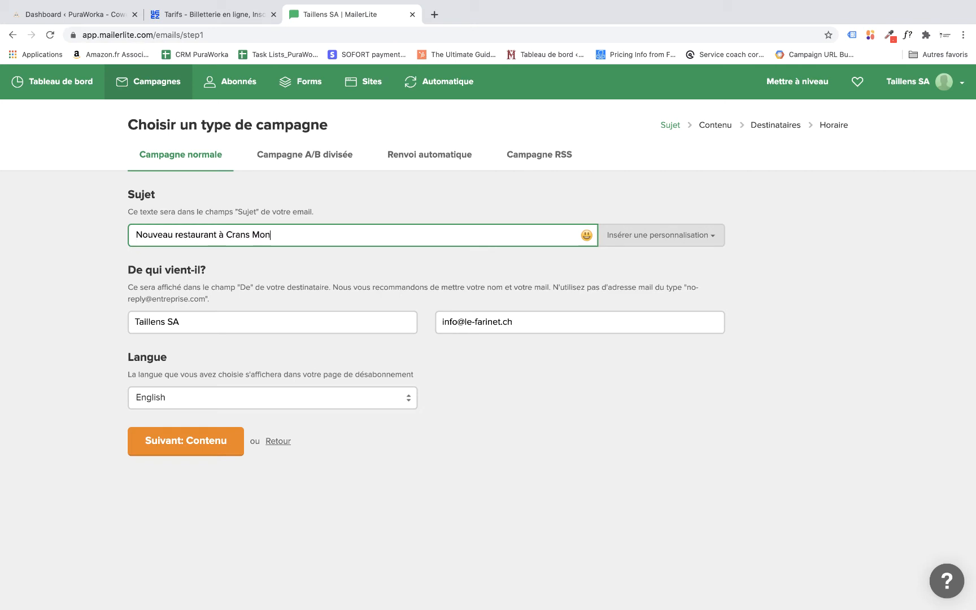
pyautogui.click(201, 325)
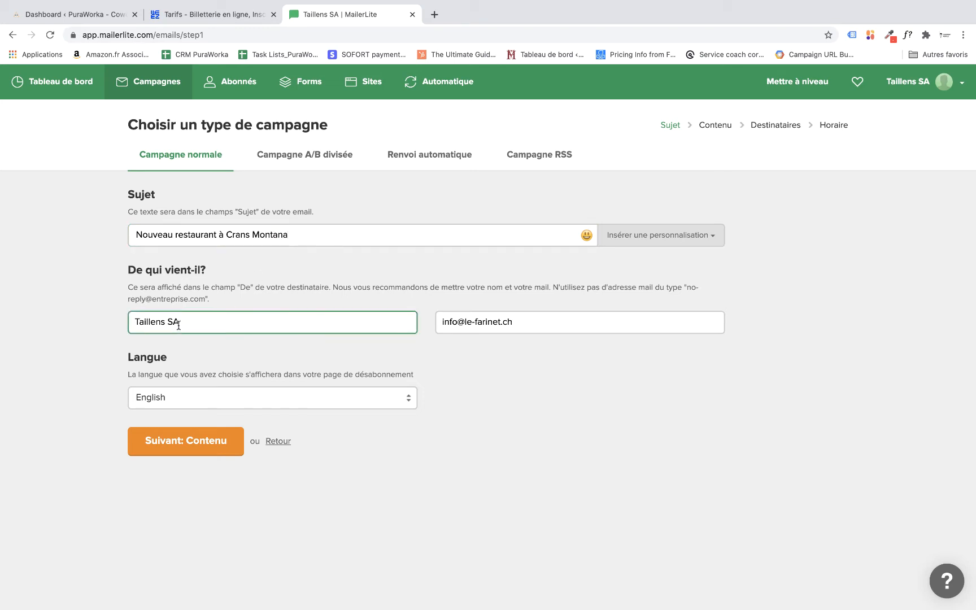
pyautogui.tripleClick(182, 326)
pyautogui.write('Le Farinet')
# Set the campaign language to Français and continue to the content stage.
pyautogui.click(401, 396)
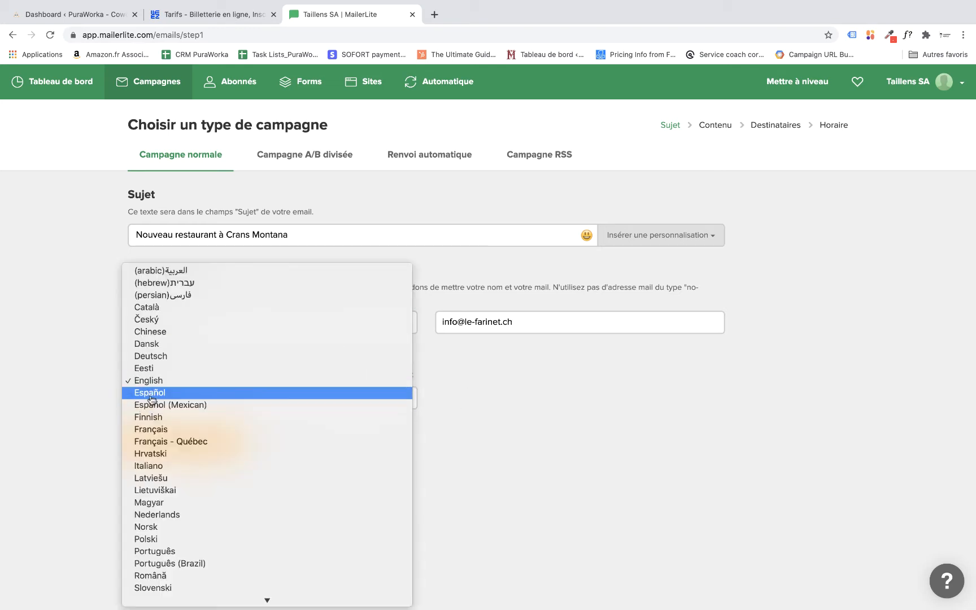
pyautogui.click(169, 430)
pyautogui.click(190, 443)
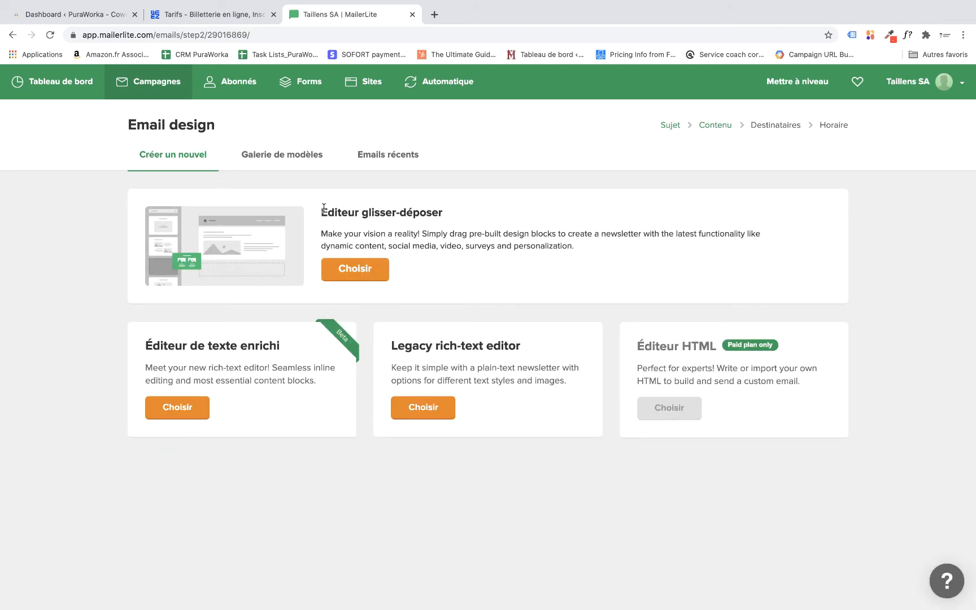
# Choose the drag-and-drop editor (Éditeur glisser-déposer) for designing the e-mail.
pyautogui.moveTo(324, 208); pyautogui.dragTo(565, 246)
pyautogui.click(554, 245)
pyautogui.click(370, 270)
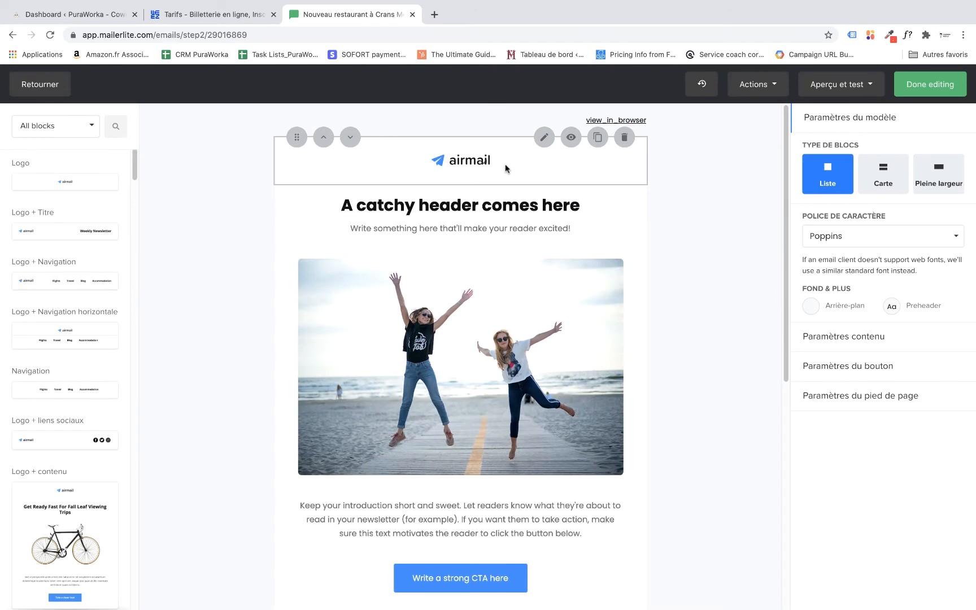
pyautogui.scroll(-1, 482, 207)
pyautogui.scroll(1, 482, 207)
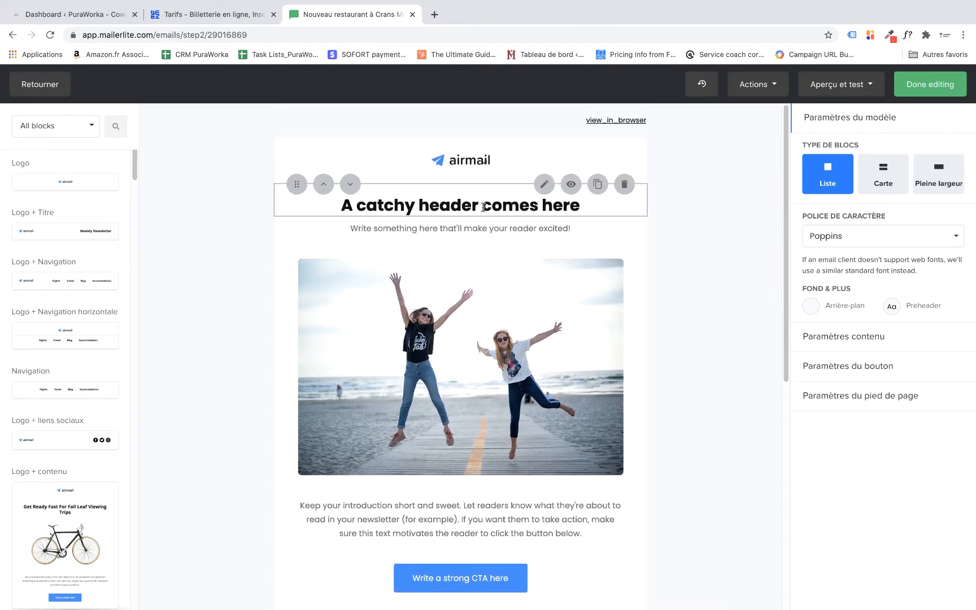
# Remove the airmail image from the logo block and browse the file manager for a replacement.
pyautogui.click(392, 163)
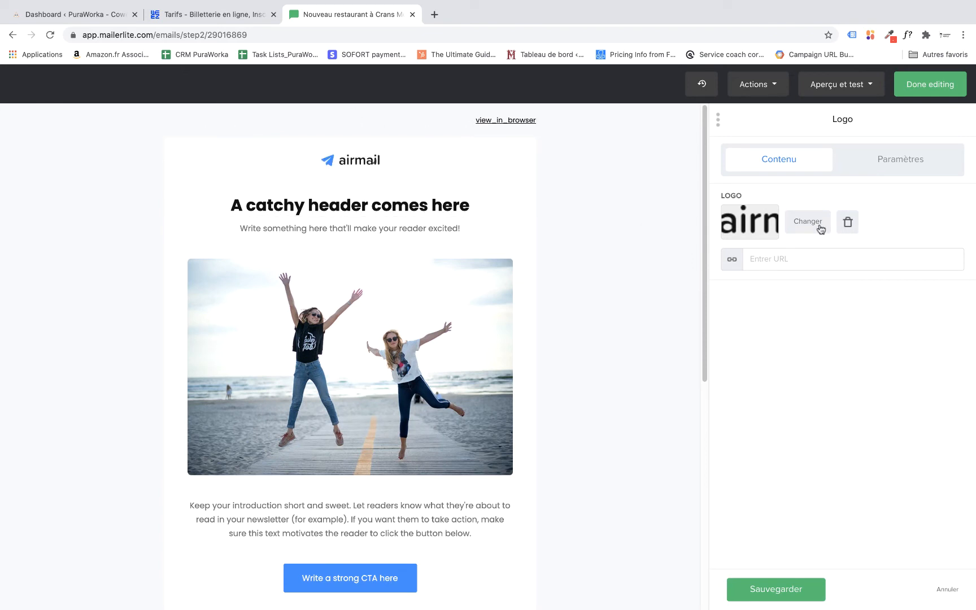
pyautogui.click(846, 224)
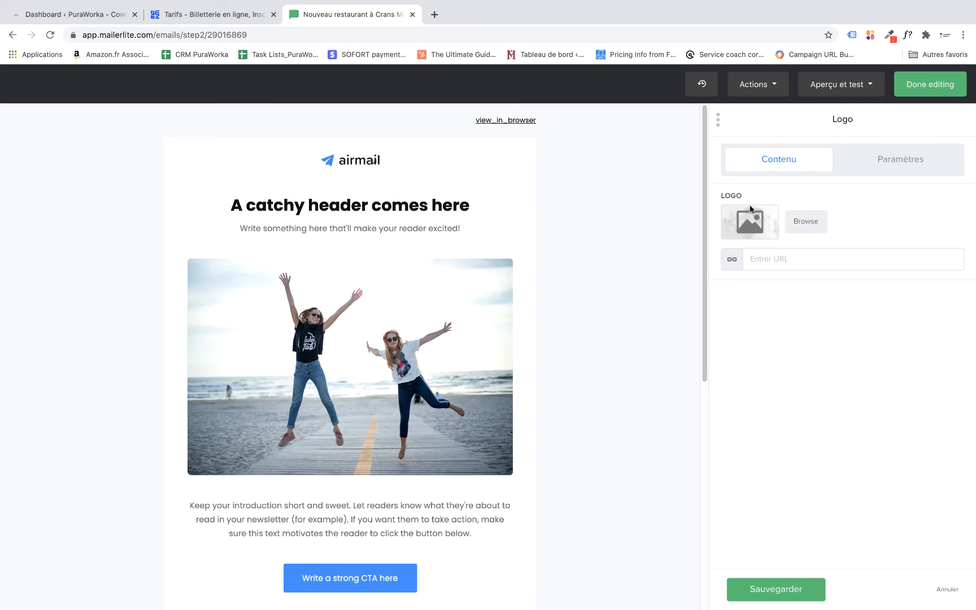
pyautogui.click(810, 227)
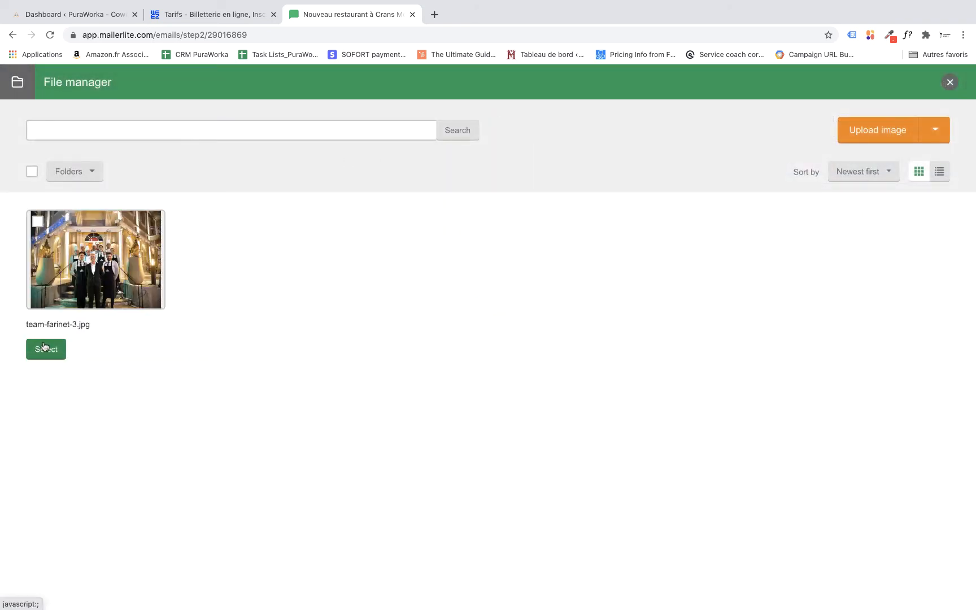
pyautogui.click(864, 132)
pyautogui.scroll(-5, 440, 138)
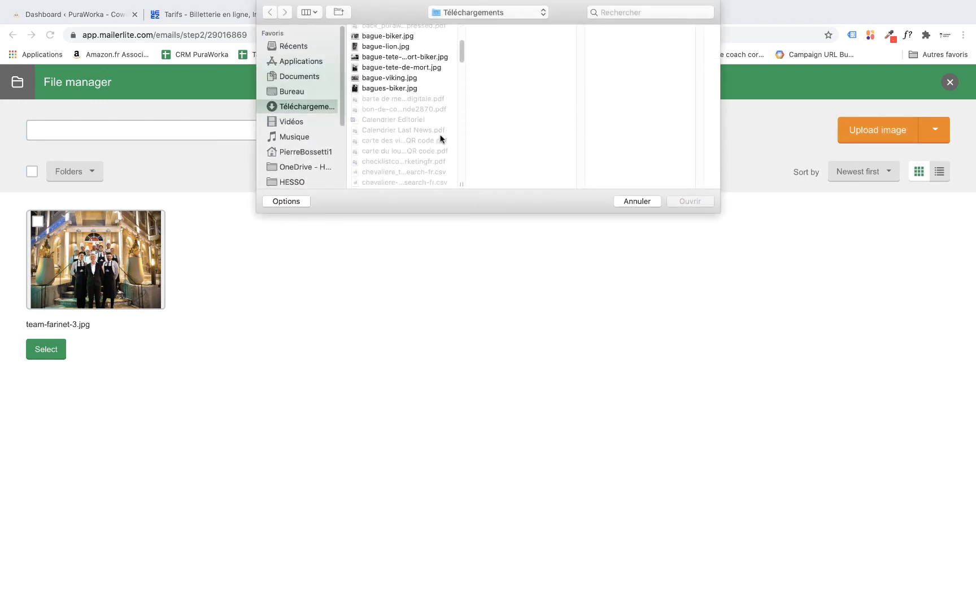
pyautogui.scroll(2, 440, 137)
pyautogui.click(637, 202)
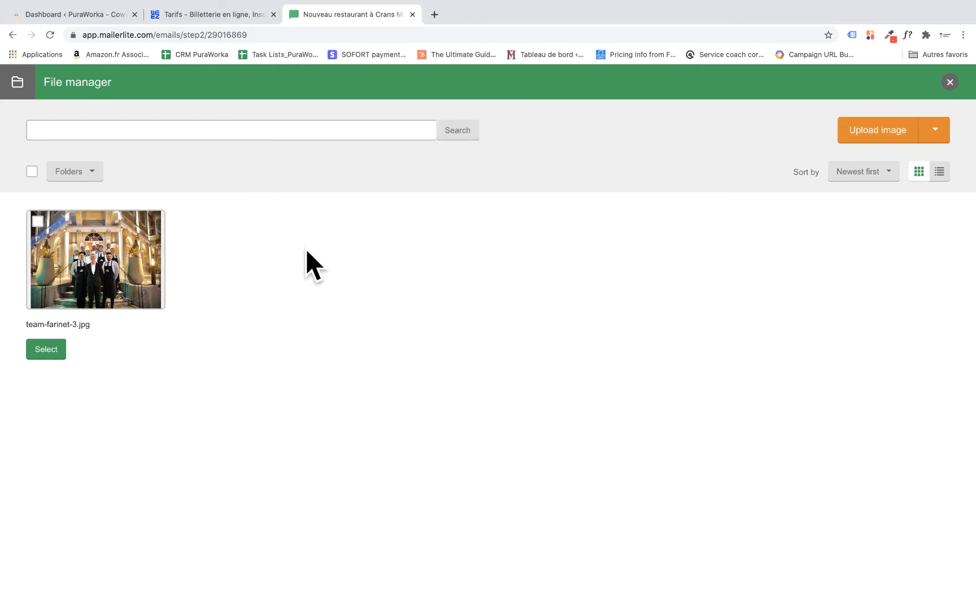
# Use team-farinet-3.jpg as the newsletter's logo image.
pyautogui.click(47, 355)
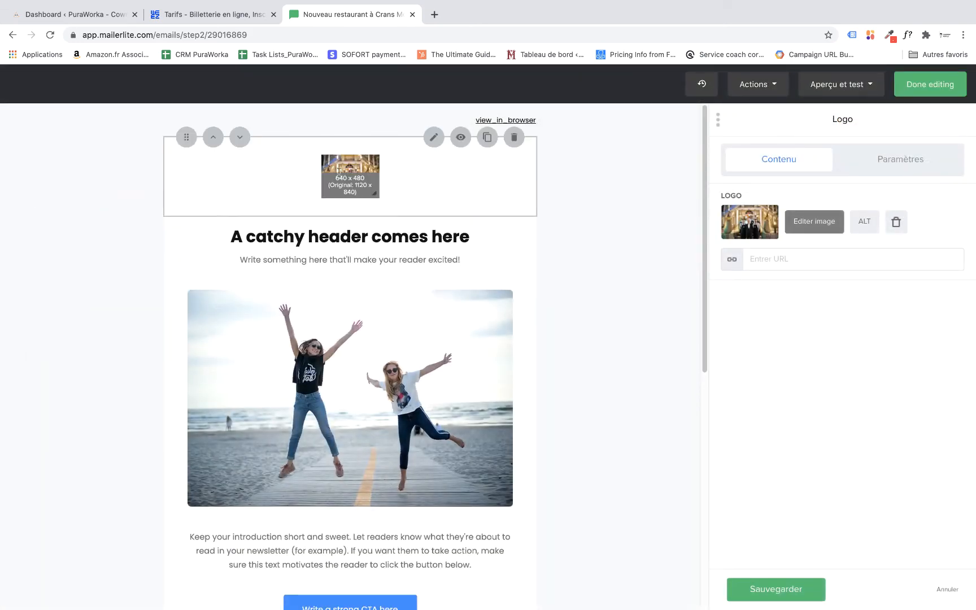
# Change the newsletter's main heading to "La modifier".
pyautogui.scroll(-1, 327, 220)
pyautogui.click(327, 217)
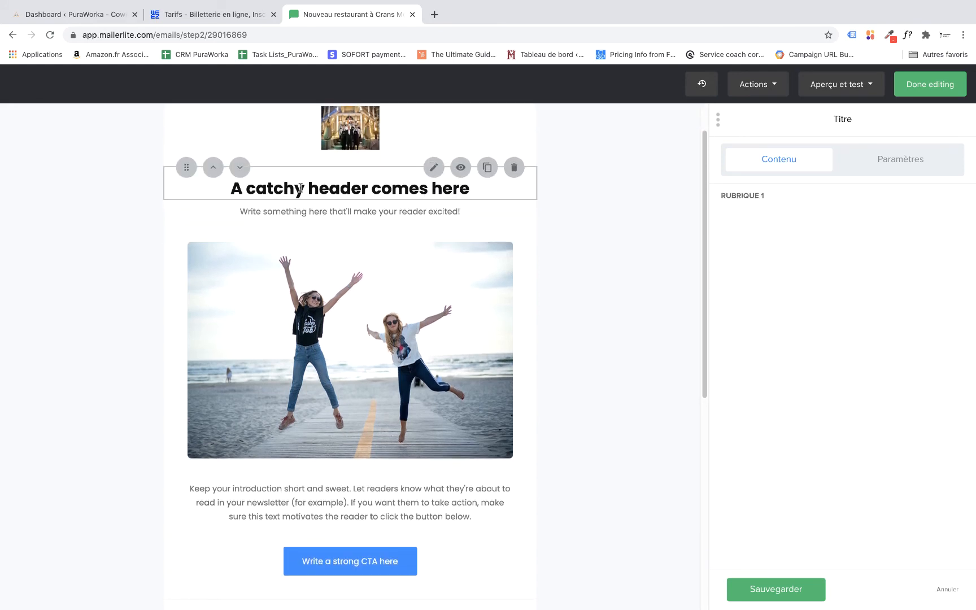
pyautogui.tripleClick(789, 212)
pyautogui.click(355, 181)
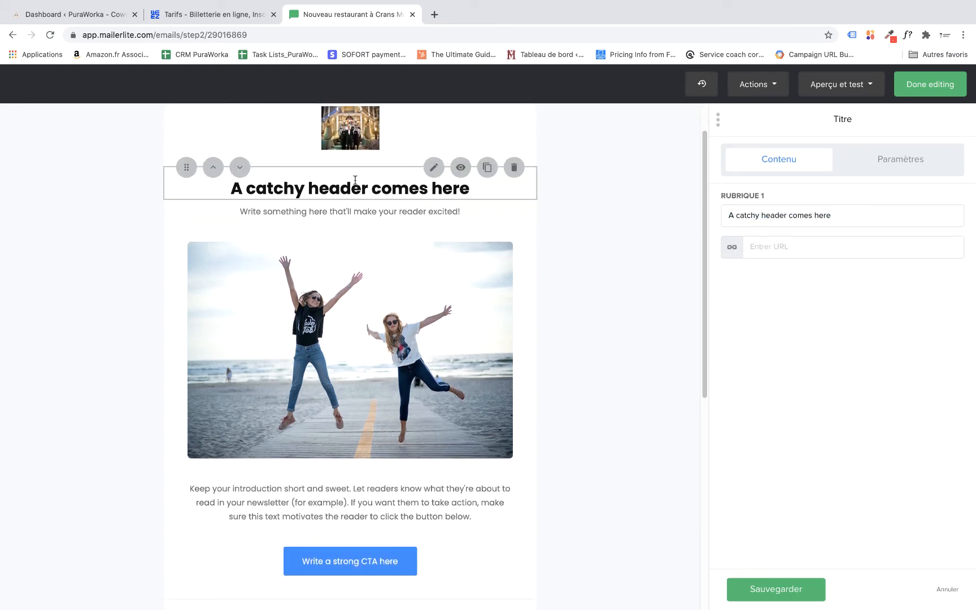
pyautogui.click(271, 159)
pyautogui.click(258, 184)
pyautogui.tripleClick(805, 213)
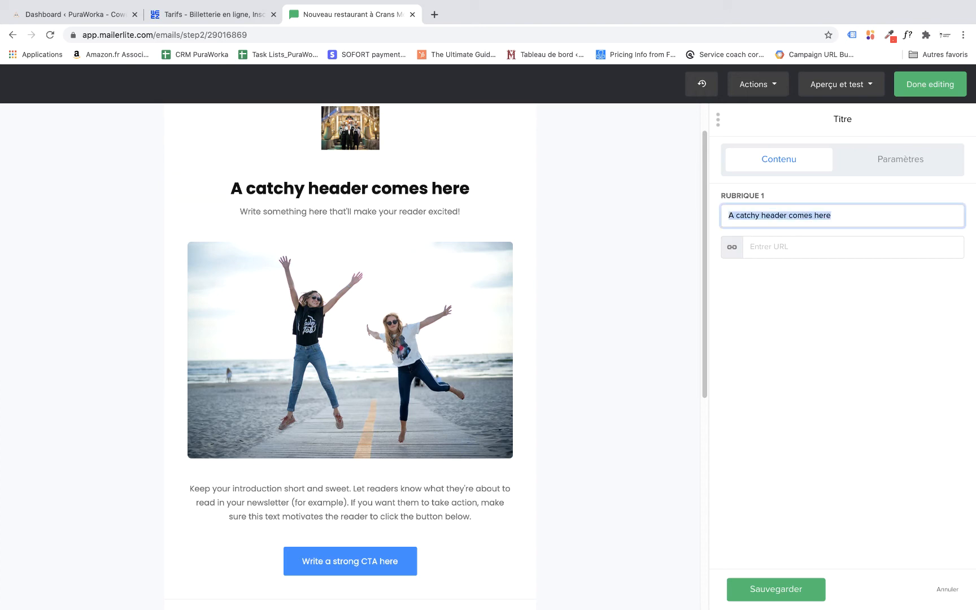
pyautogui.write('La modifier')
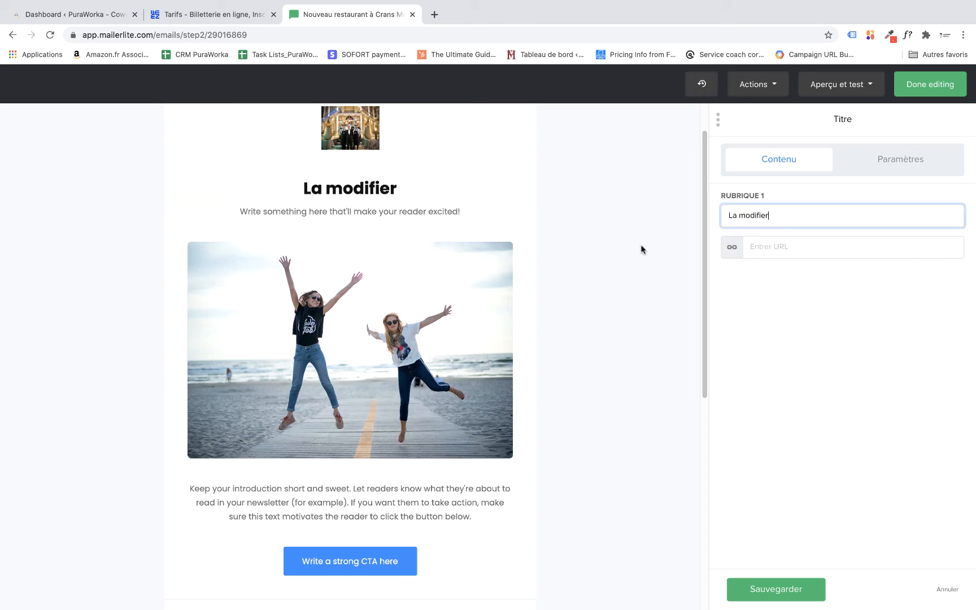
# Replace the text line beneath the main heading with the placeholder "fffff".
pyautogui.click(338, 226)
pyautogui.tripleClick(843, 247)
pyautogui.press('BackSpace')
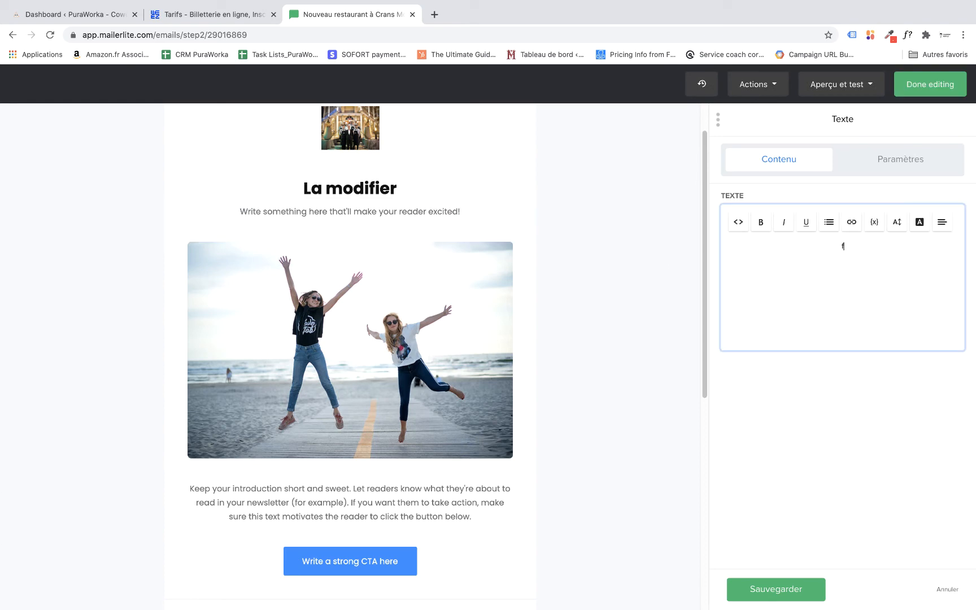
# Replace the large beach photo with team-farinet-3.jpg from the file manager.
pyautogui.scroll(-1, 384, 233)
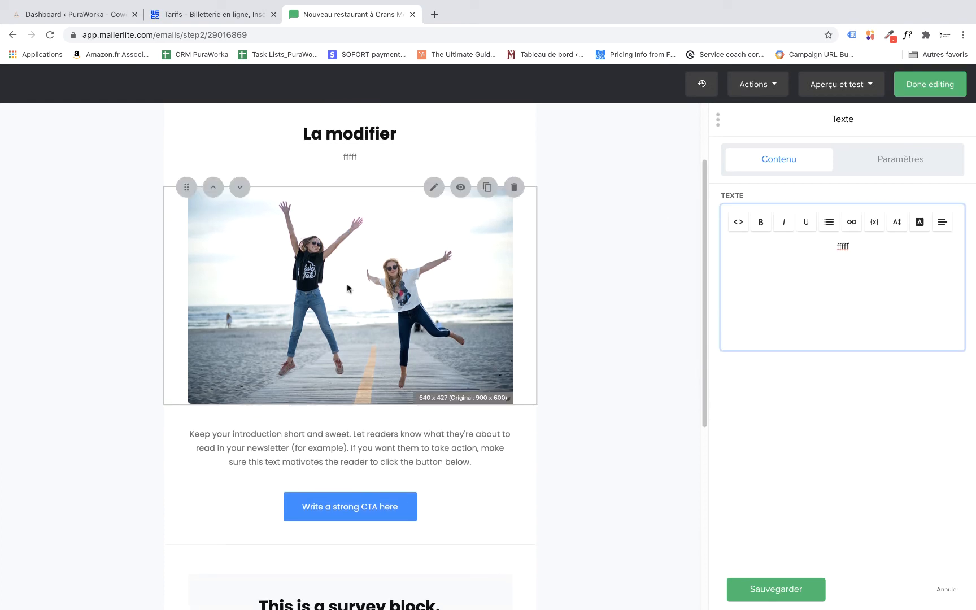
pyautogui.click(287, 193)
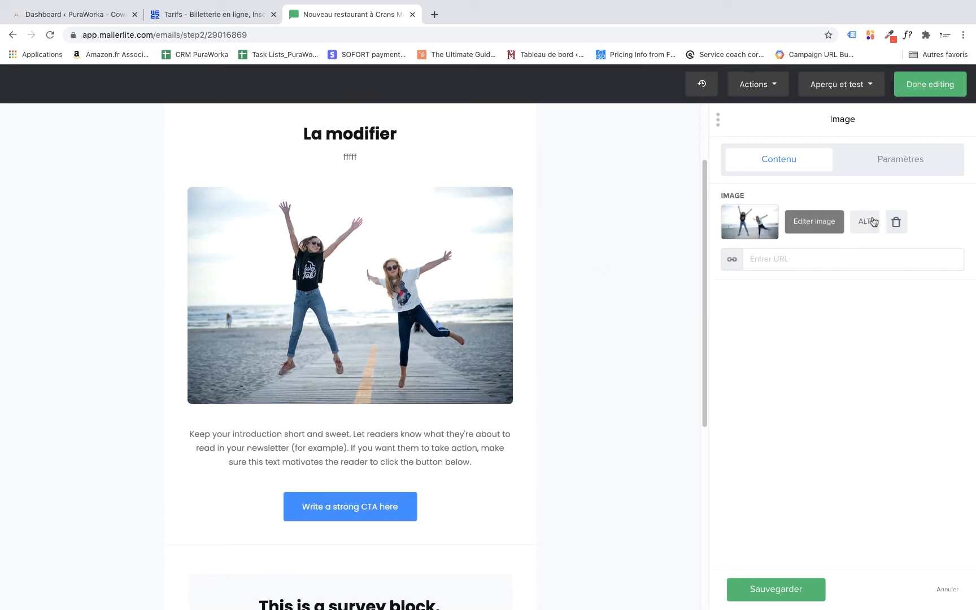
pyautogui.click(898, 224)
pyautogui.click(801, 225)
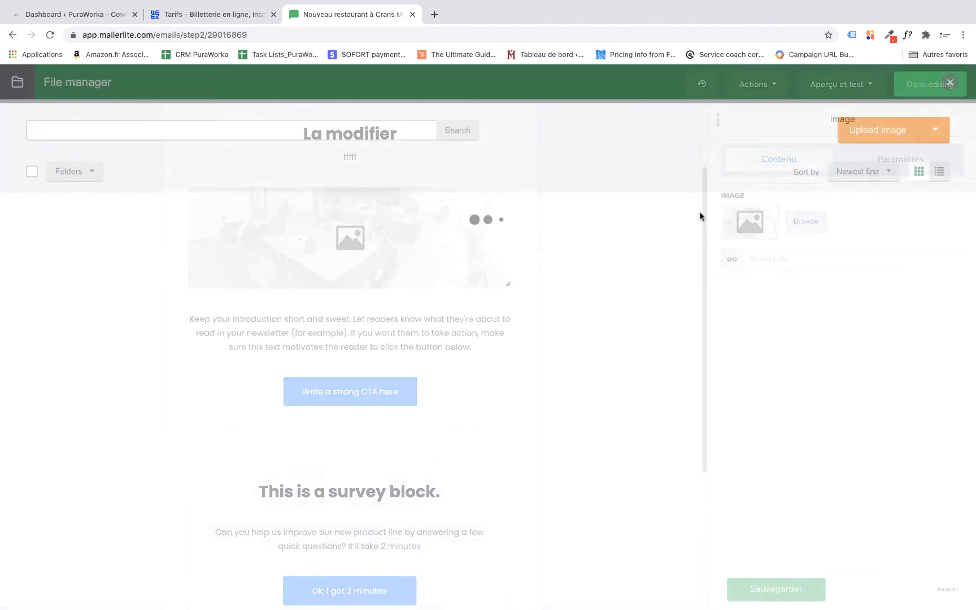
pyautogui.click(95, 277)
pyautogui.click(692, 454)
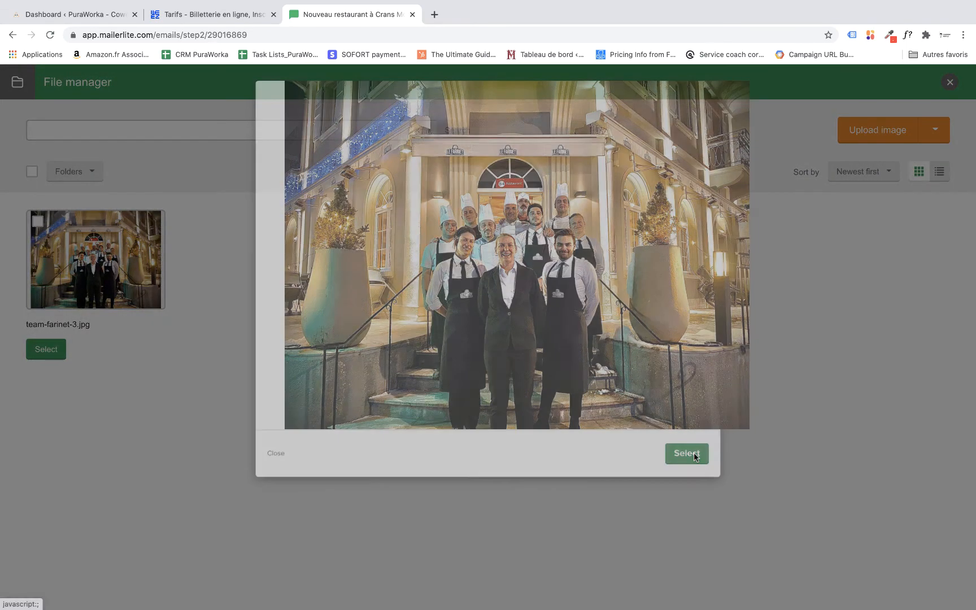
# Replace the introduction paragraph below the team photo with "Décrire notre écire".
pyautogui.scroll(-2, 372, 351)
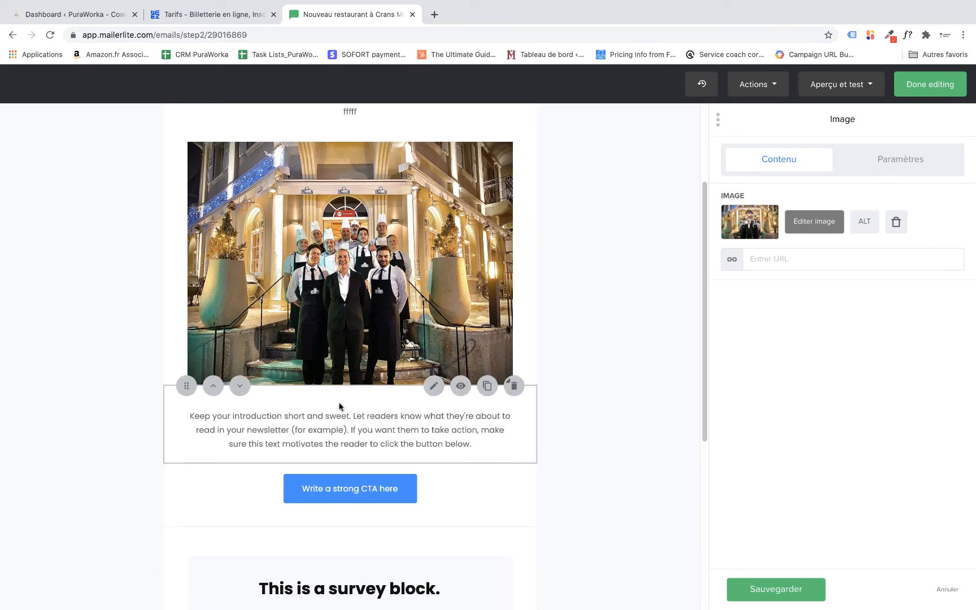
pyautogui.click(345, 384)
pyautogui.click(831, 286)
pyautogui.tripleClick(831, 286)
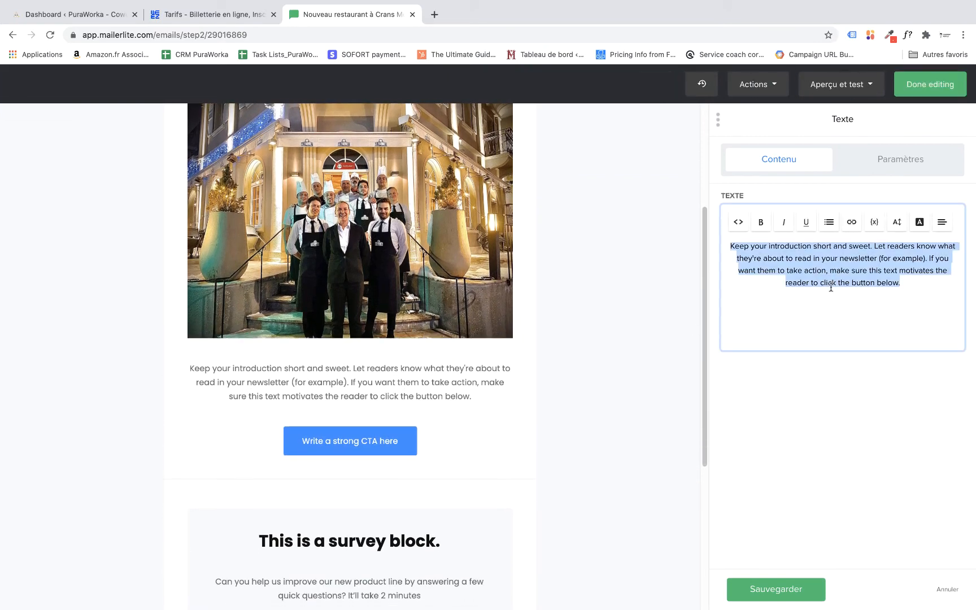
pyautogui.write('Décr')
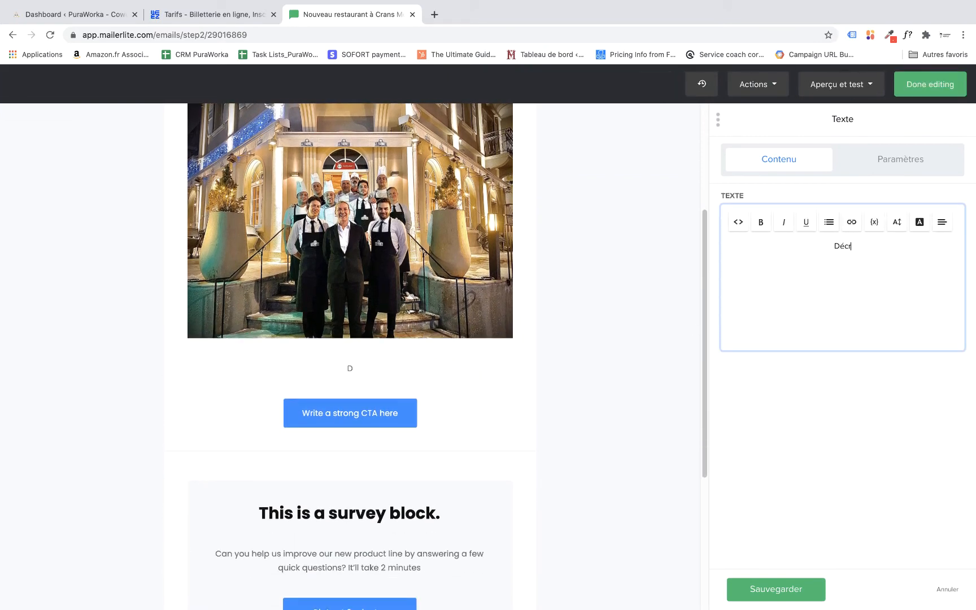
pyautogui.write('ire notre écire')
pyautogui.scroll(-2, 484, 323)
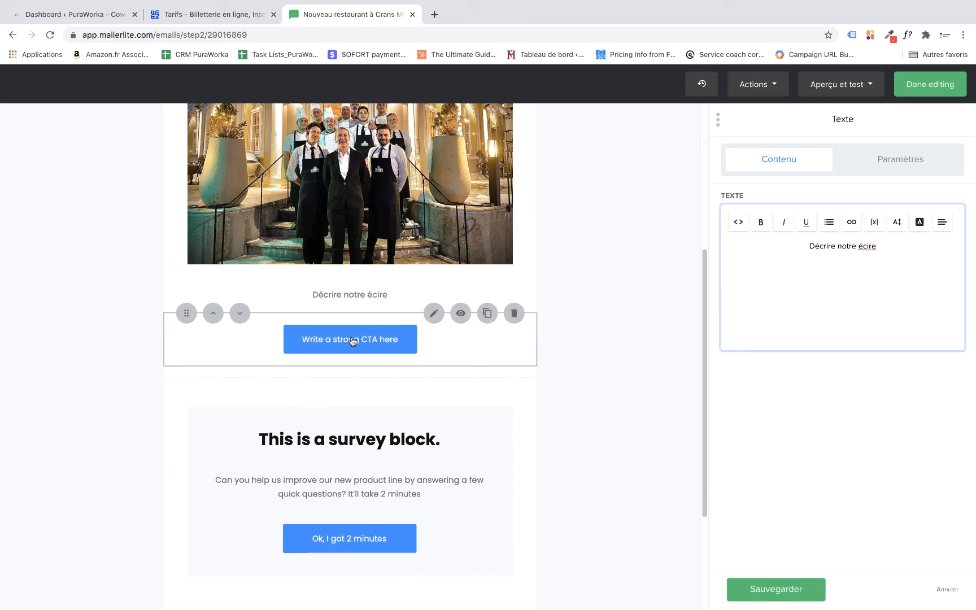
pyautogui.click(352, 341)
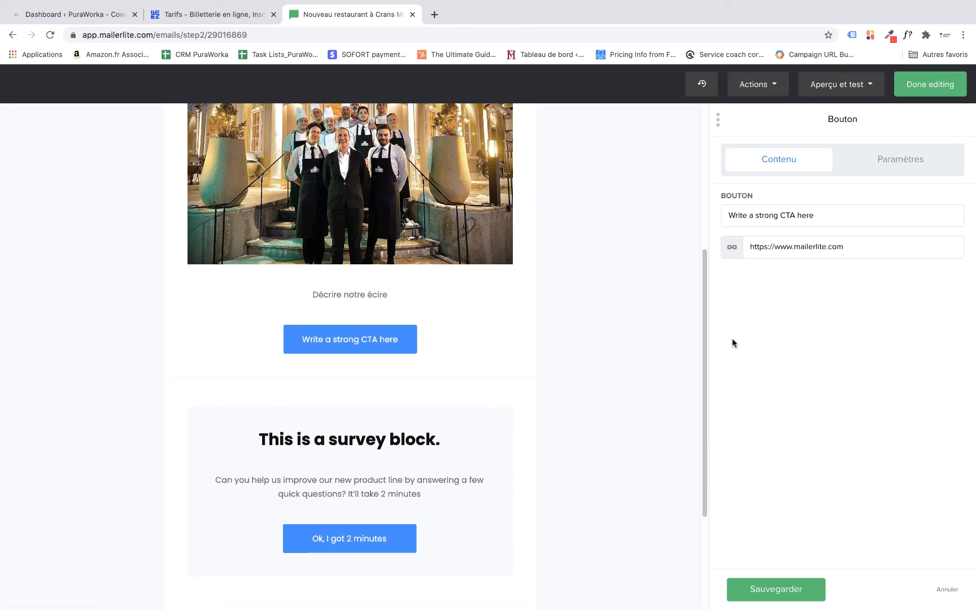
pyautogui.tripleClick(825, 245)
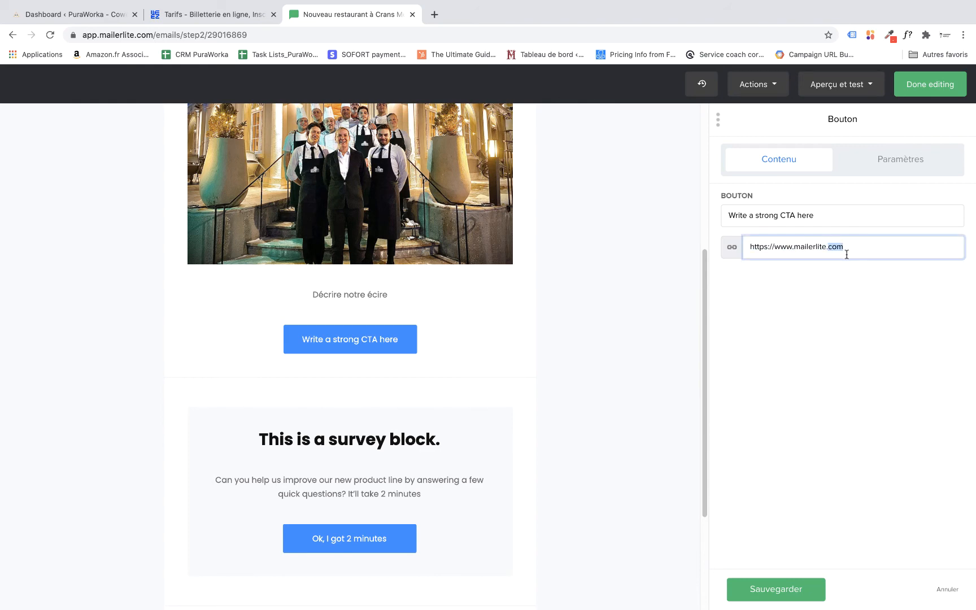
pyautogui.click(435, 17)
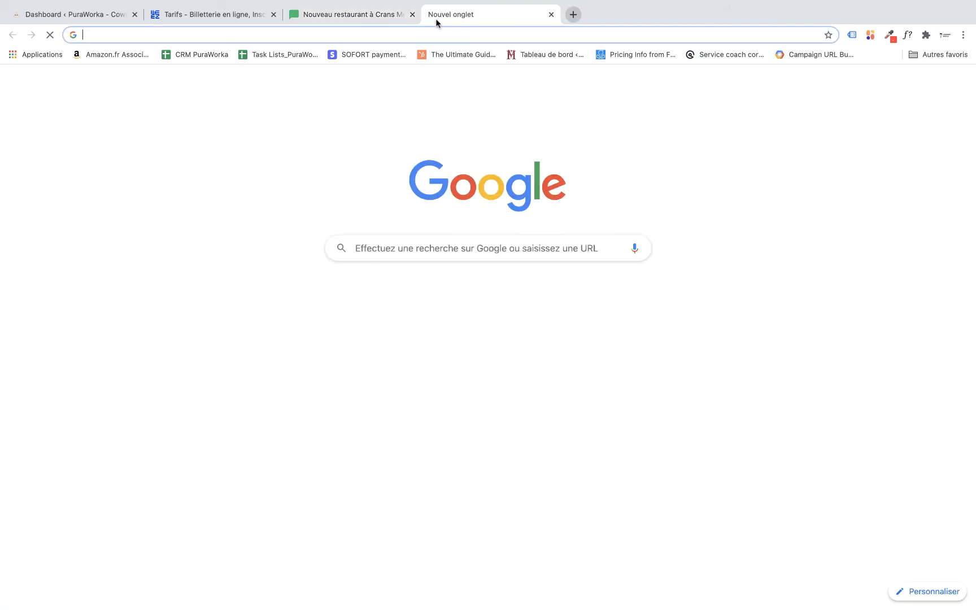
pyautogui.write('le')
pyautogui.press('Return')
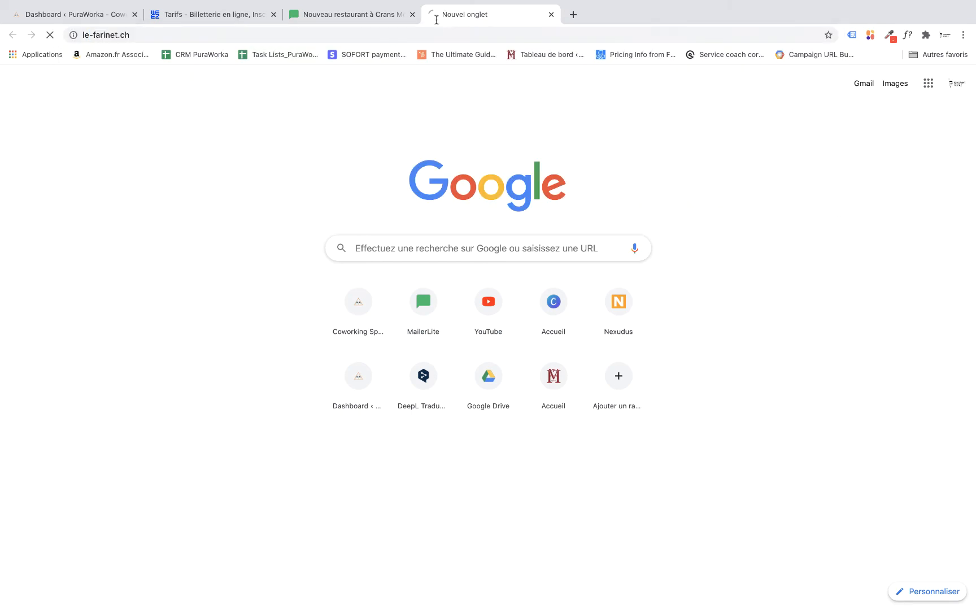
pyautogui.click(379, 38)
pyautogui.press('super+c')
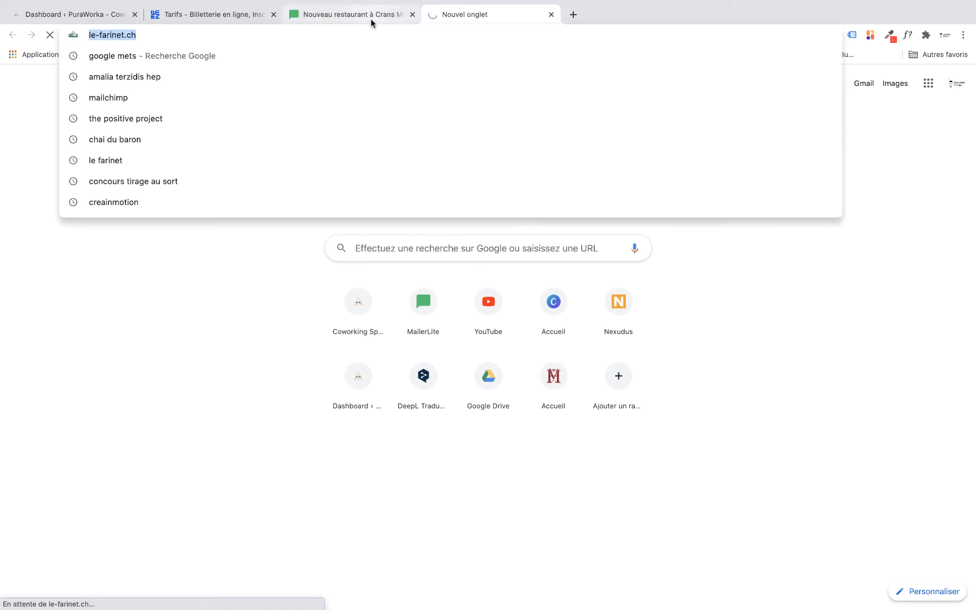
pyautogui.click(370, 17)
pyautogui.press('super+v')
# Change the call-to-action button's label to "Découvrez notre restaurant".
pyautogui.tripleClick(806, 216)
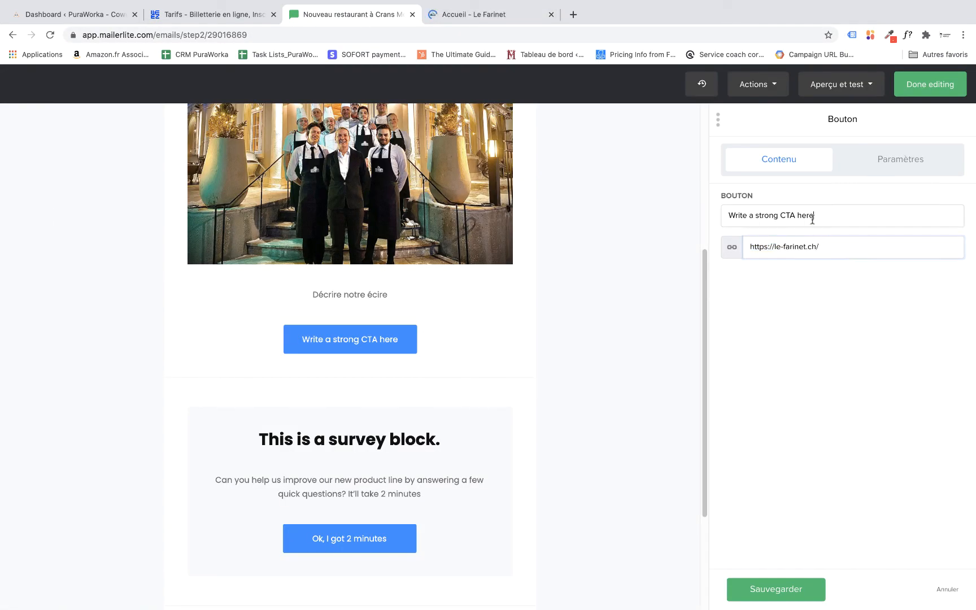
pyautogui.write('Découv')
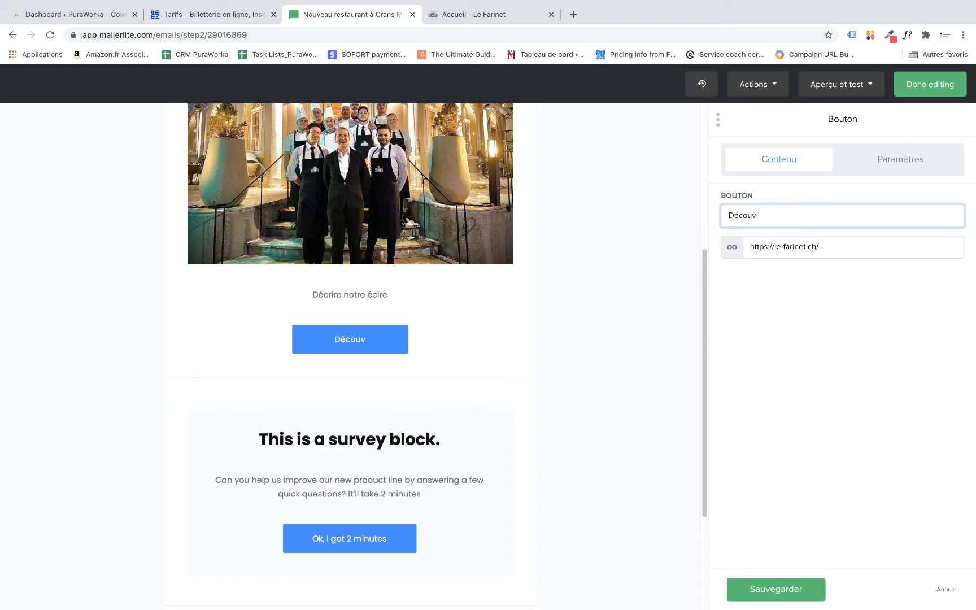
pyautogui.write('rez notre restaurant')
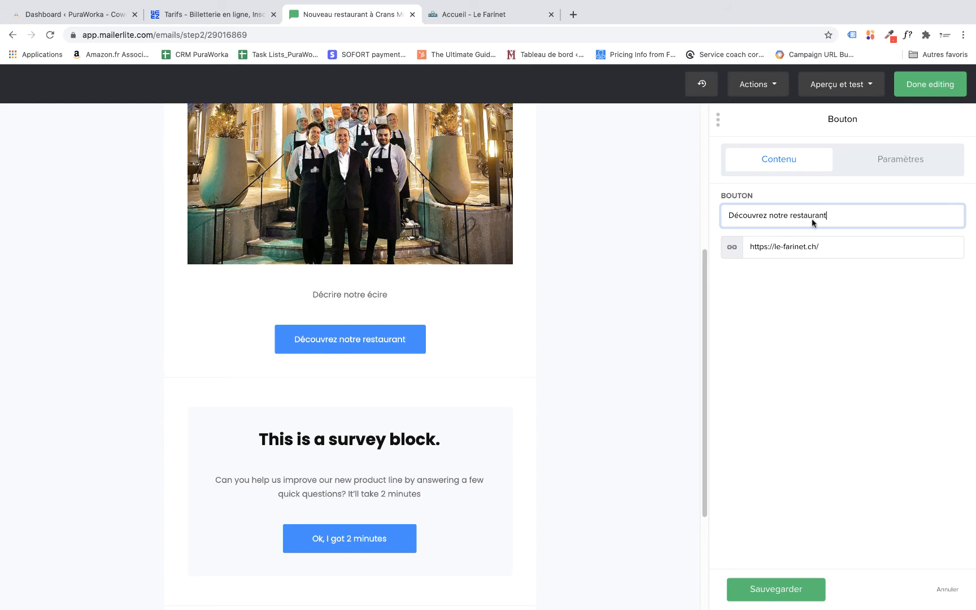
# Open the survey block and review its Intro, Satisfaction score and Outro questions in the newsletter.
pyautogui.scroll(-3, 457, 377)
pyautogui.click(328, 282)
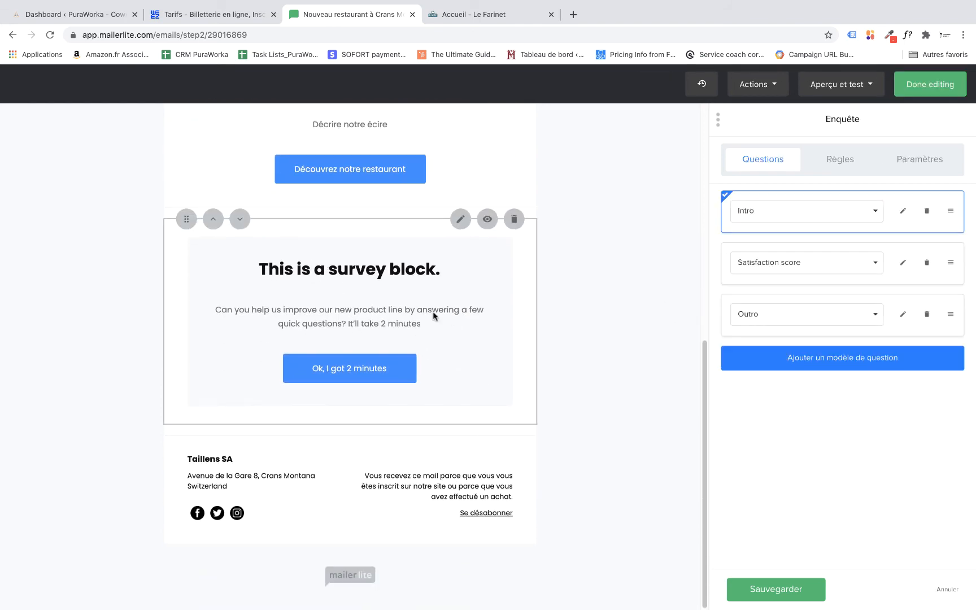
pyautogui.scroll(2, 349, 255)
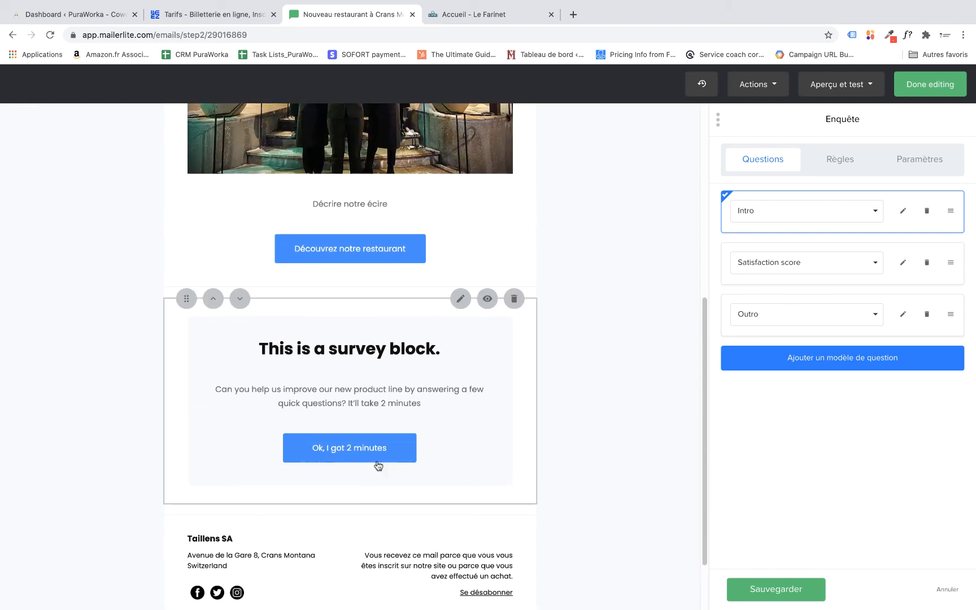
pyautogui.click(760, 263)
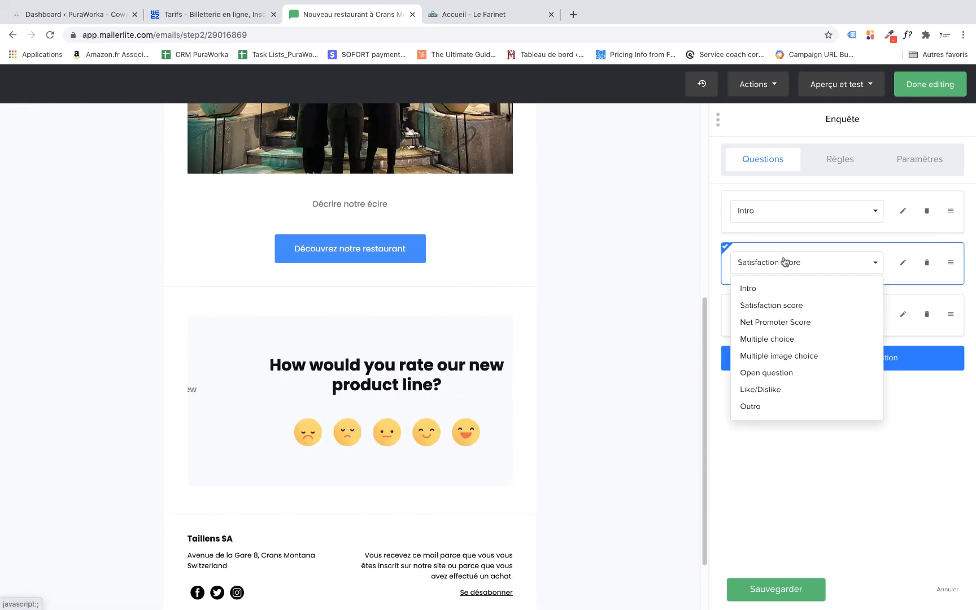
pyautogui.click(731, 259)
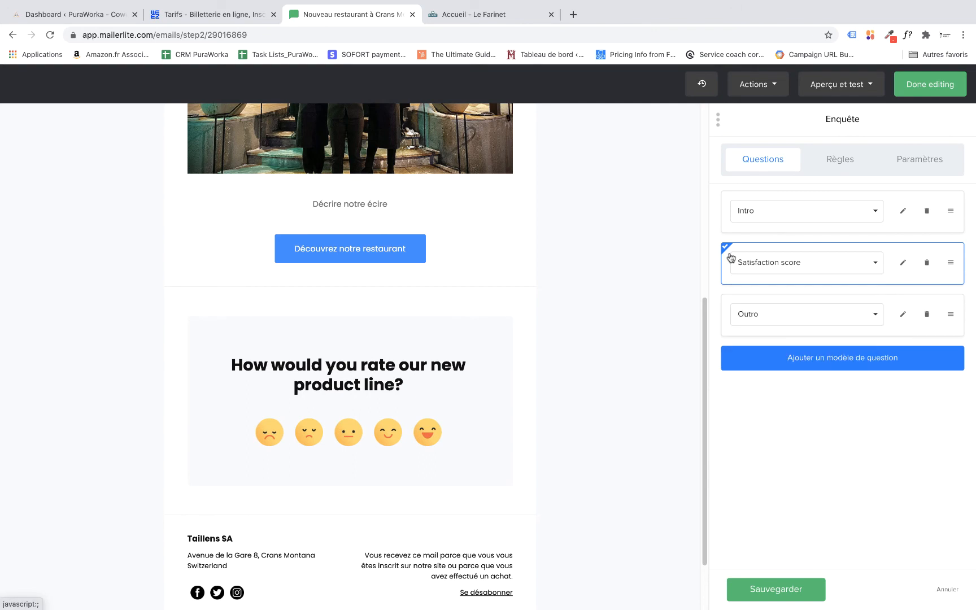
pyautogui.click(722, 312)
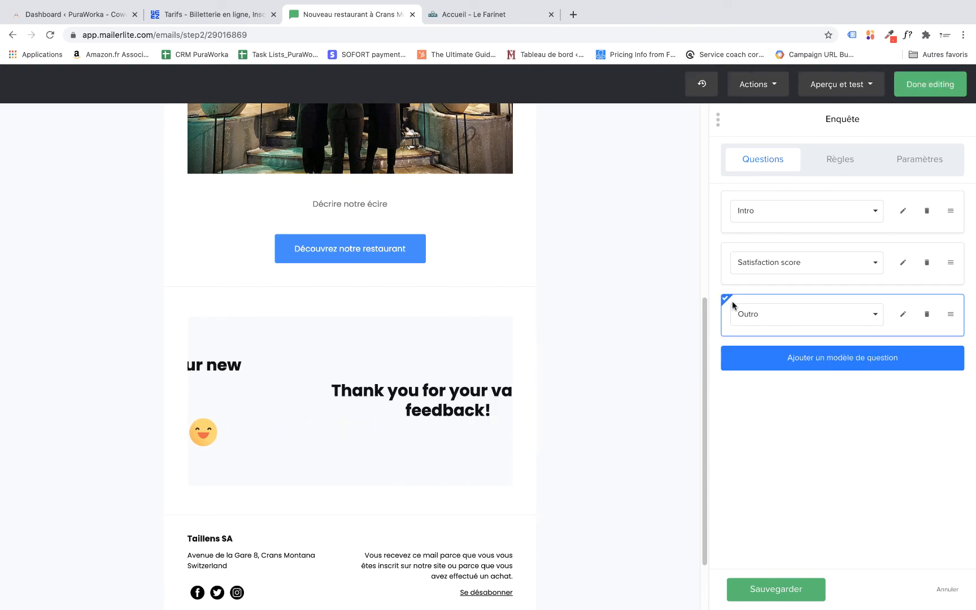
pyautogui.scroll(-2, 394, 397)
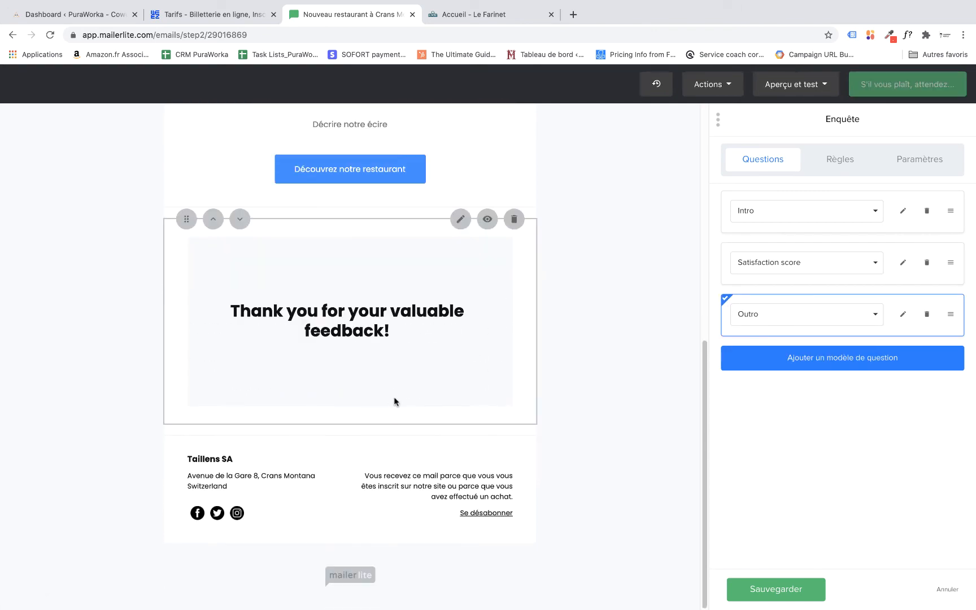
# Return to the block library and add a Logo block at the top of the newsletter, above the small team photo.
pyautogui.scroll(8, 257, 406)
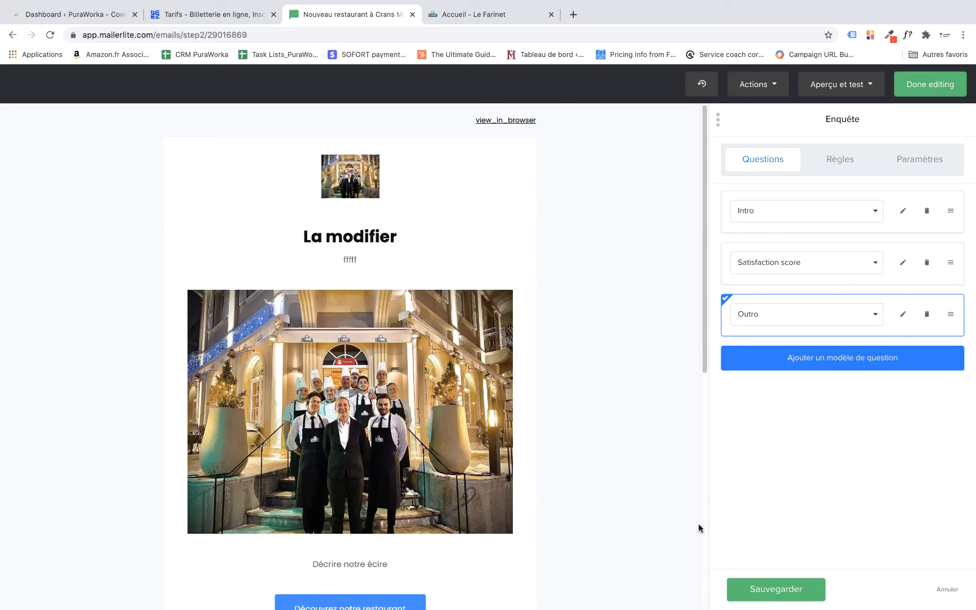
pyautogui.moveTo(717, 123); pyautogui.dragTo(716, 123)
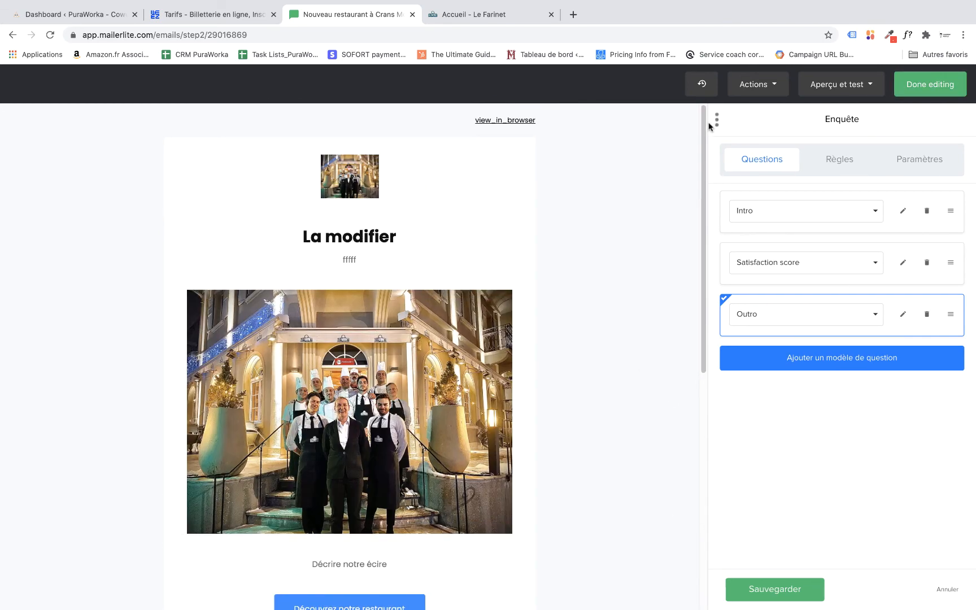
pyautogui.hscroll(-5, 20, 187)
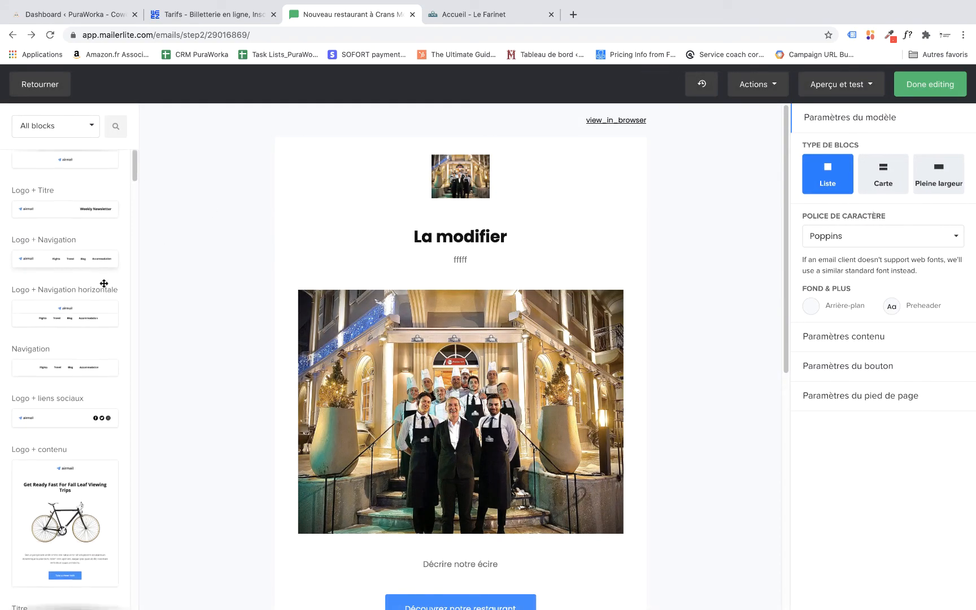
pyautogui.moveTo(60, 184); pyautogui.dragTo(417, 168)
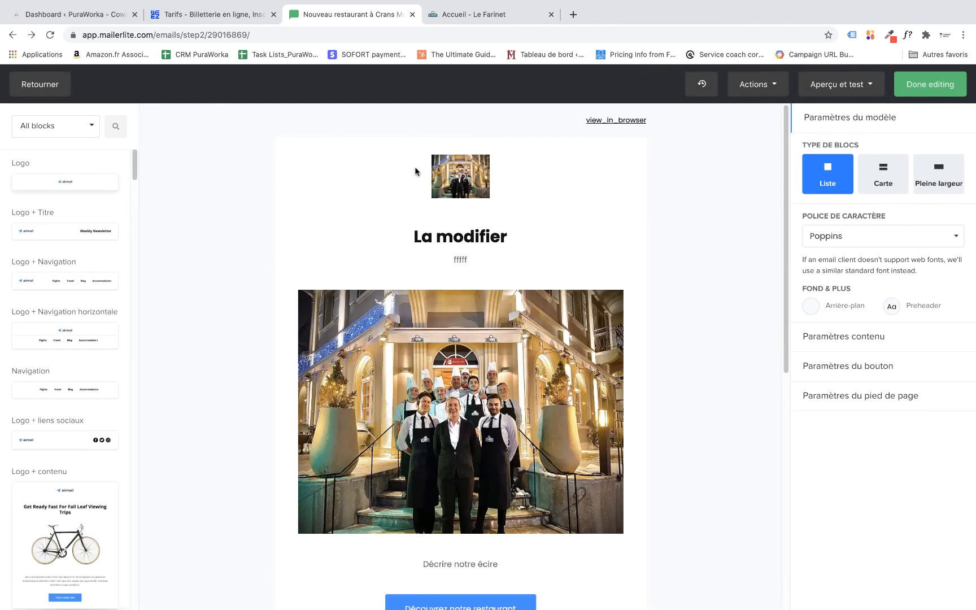
# Insert a Texte block from the block library between the "fffff" line and the large team photo.
pyautogui.scroll(-1, 65, 271)
pyautogui.scroll(-1, 57, 330)
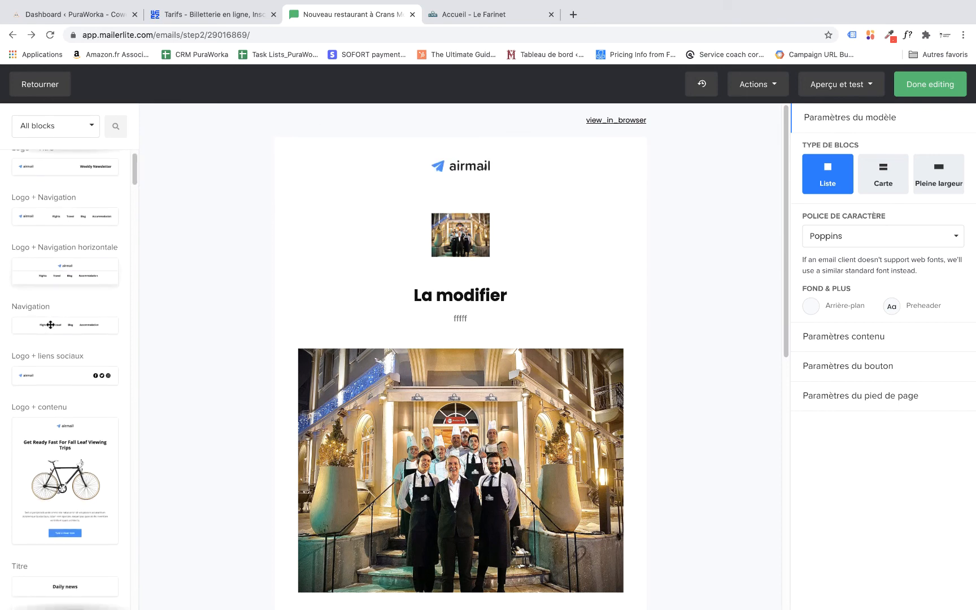
pyautogui.scroll(-3, 58, 362)
pyautogui.scroll(-3, 59, 389)
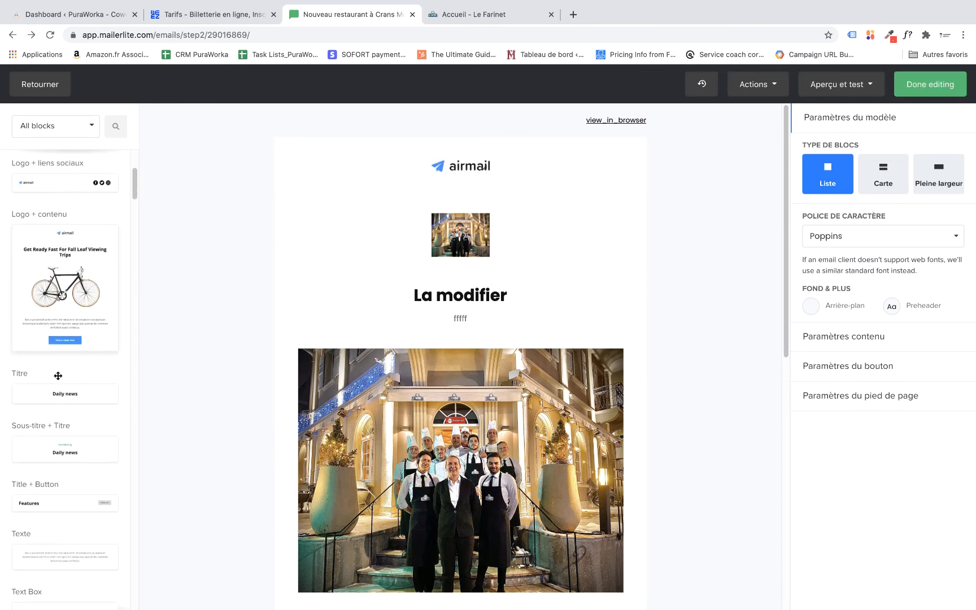
pyautogui.scroll(-2, 66, 398)
pyautogui.scroll(-2, 66, 427)
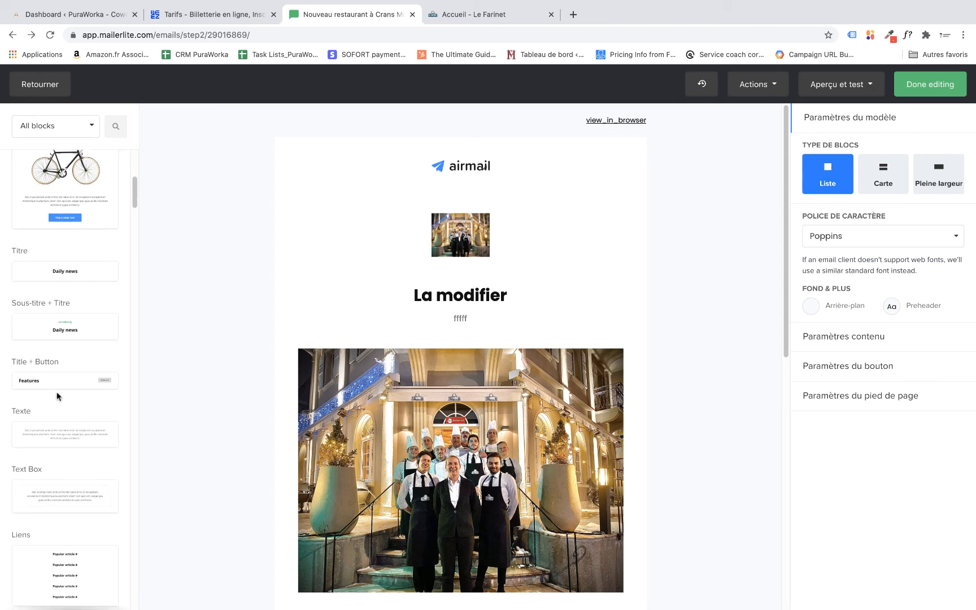
pyautogui.moveTo(59, 432); pyautogui.dragTo(399, 352)
# Replace the sample paragraph in the text block directly above the large team photo with "fffff" and save the block.
pyautogui.click(461, 376)
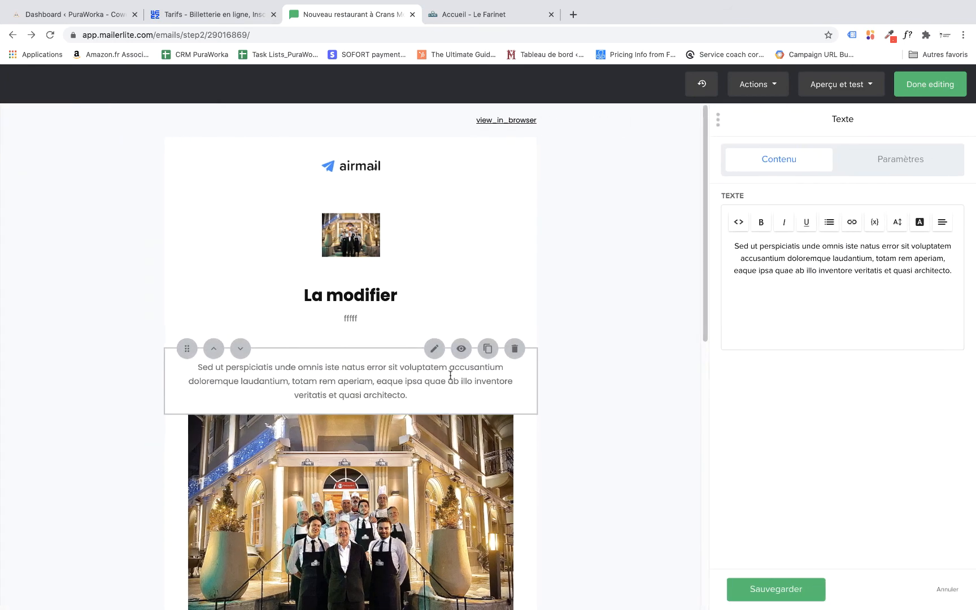
pyautogui.click(802, 268)
pyautogui.press('super+a')
pyautogui.write('ff')
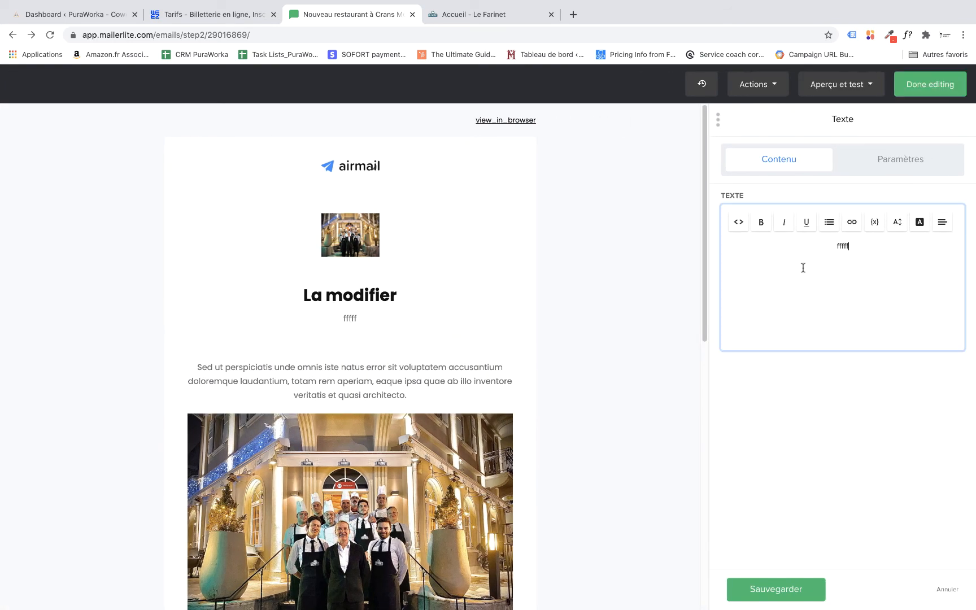
pyautogui.click(776, 590)
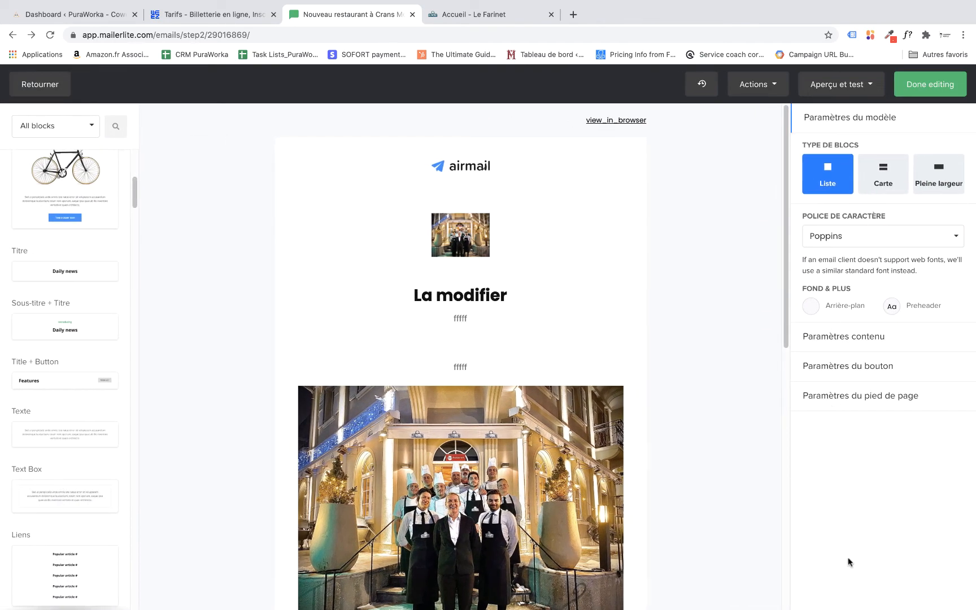
# Browse the block library, examining the available image, video, article, RSS, gallery, button and product blocks.
pyautogui.scroll(-6, 45, 414)
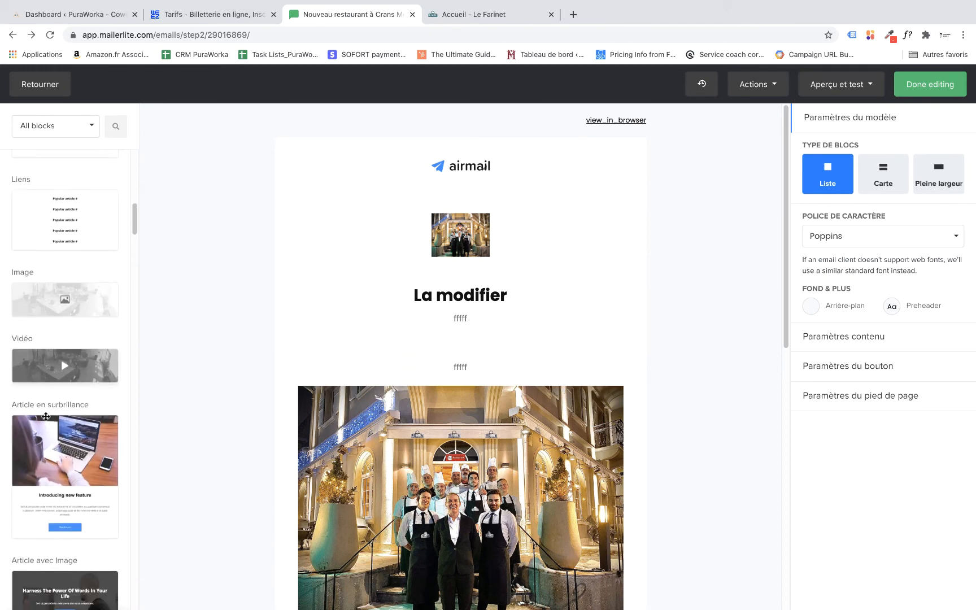
pyautogui.scroll(-3, 45, 417)
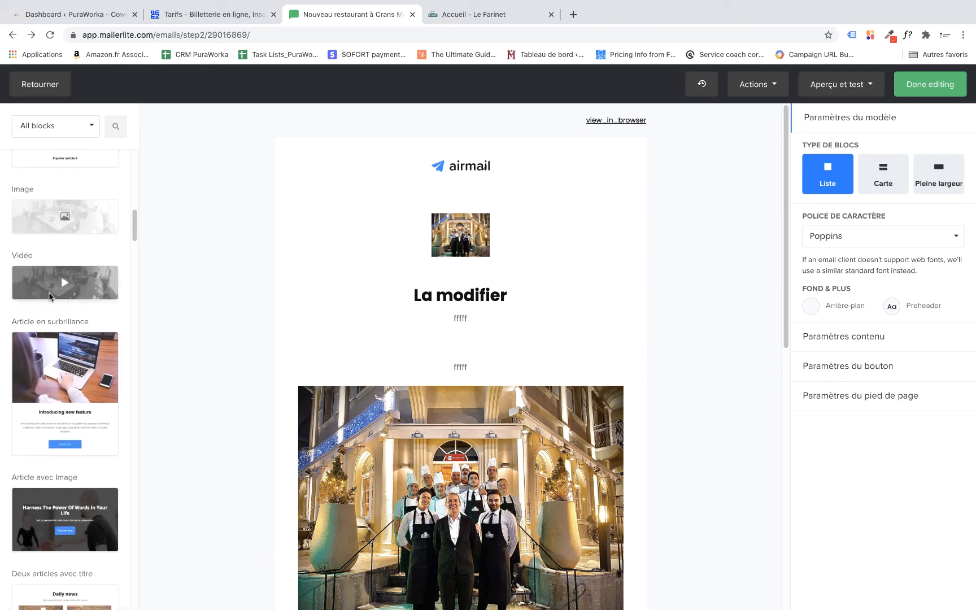
pyautogui.moveTo(25, 275); pyautogui.dragTo(73, 275)
pyautogui.scroll(-5, 66, 355)
pyautogui.scroll(-15, 66, 356)
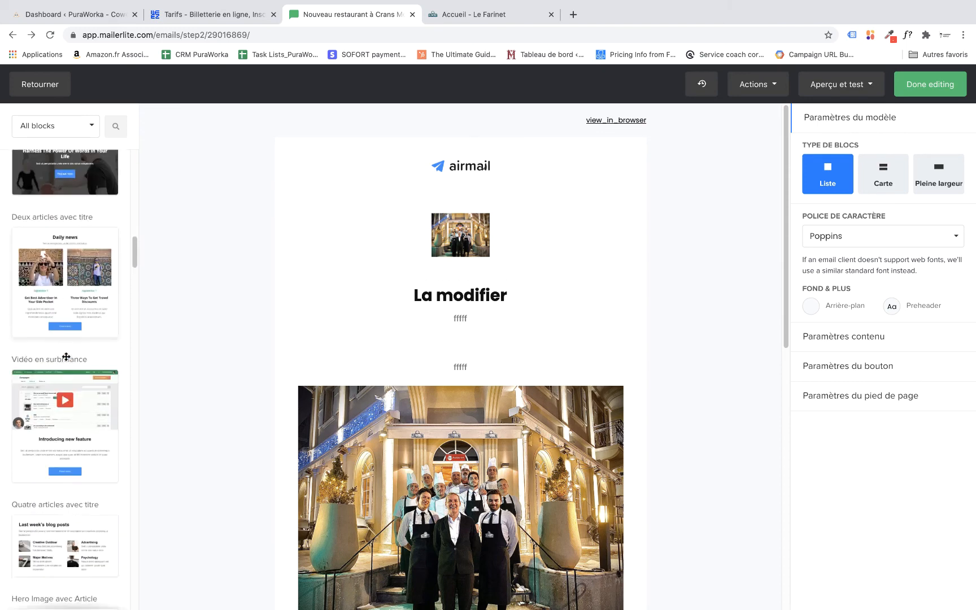
pyautogui.scroll(-15, 66, 357)
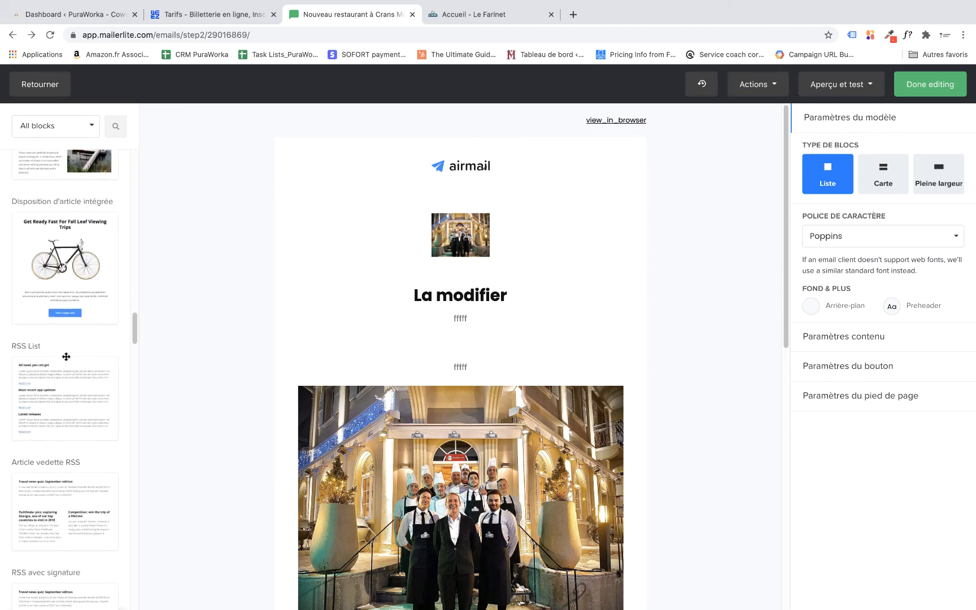
pyautogui.scroll(-12, 66, 354)
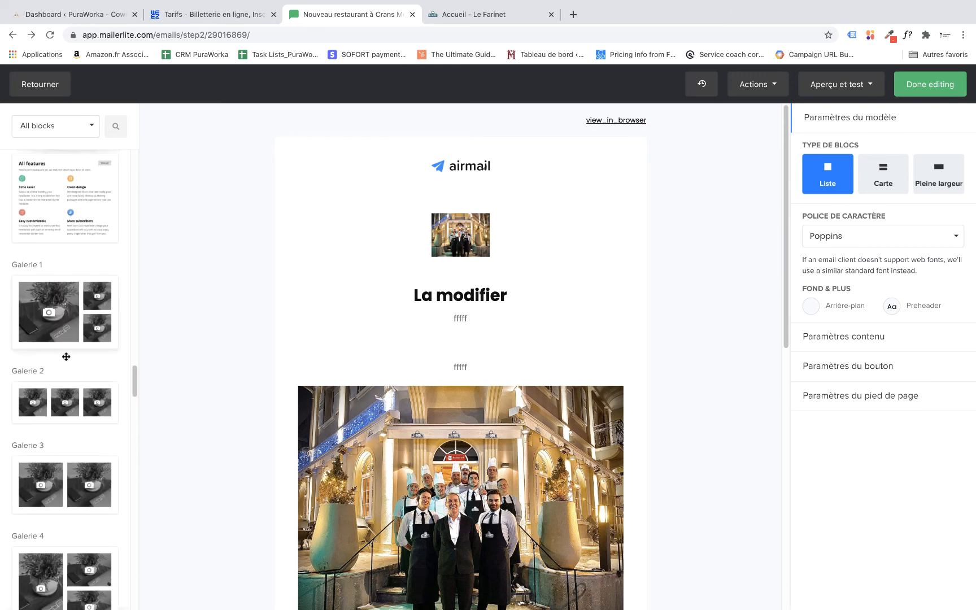
pyautogui.moveTo(82, 301)
pyautogui.mouseDown()
pyautogui.moveTo(71, 303)
pyautogui.moveTo(86, 304)
pyautogui.mouseUp()
pyautogui.scroll(-5, 115, 384)
pyautogui.scroll(-12, 115, 388)
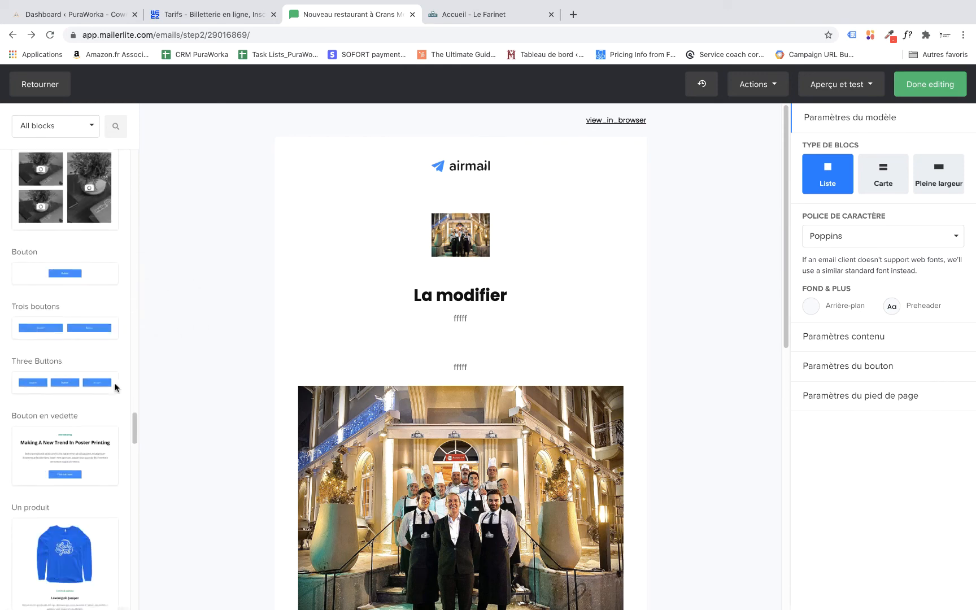
pyautogui.moveTo(73, 250); pyautogui.dragTo(50, 317)
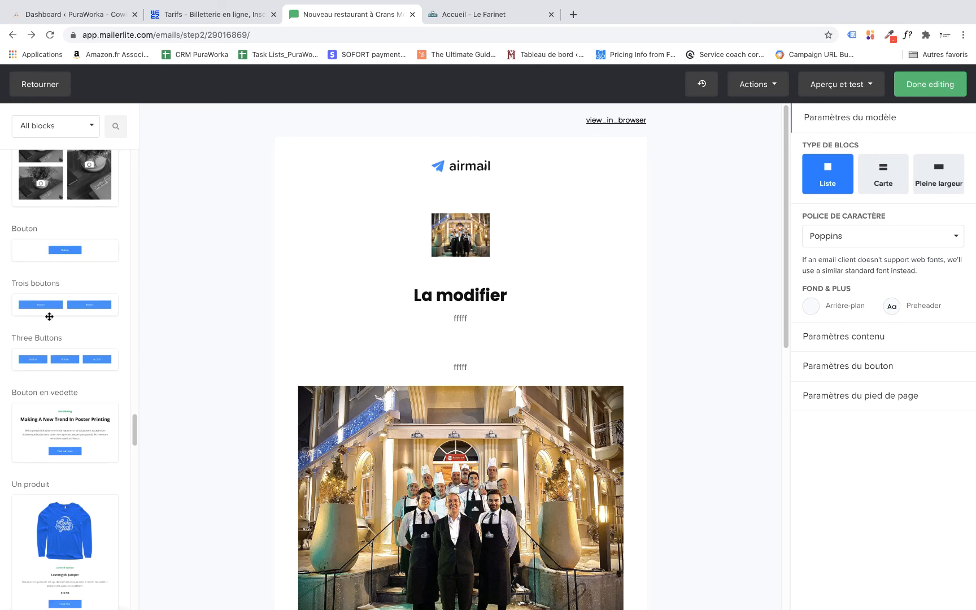
pyautogui.scroll(-8, 64, 327)
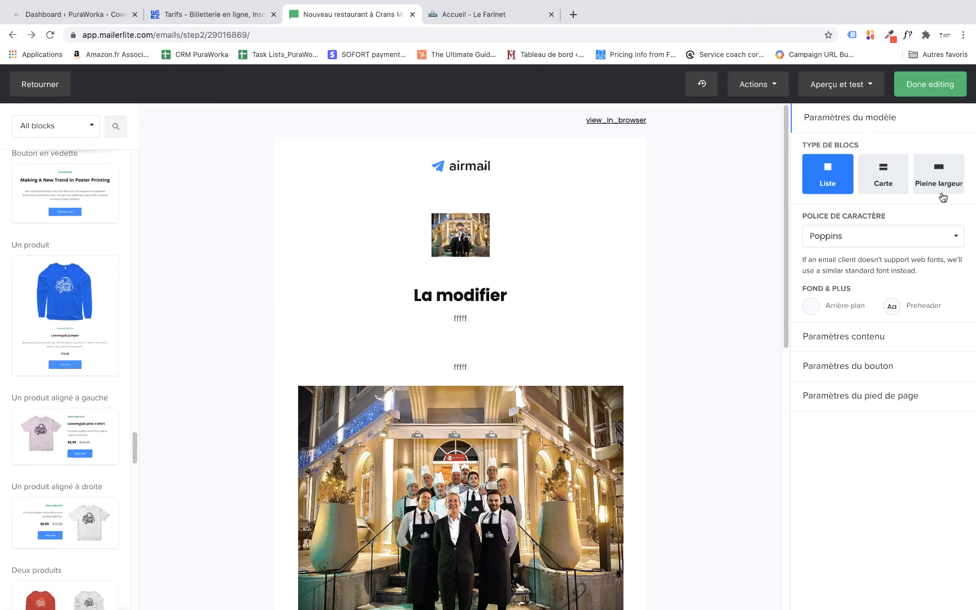
# Finish editing the newsletter content and continue to the campaign's recipient selection.
pyautogui.click(919, 88)
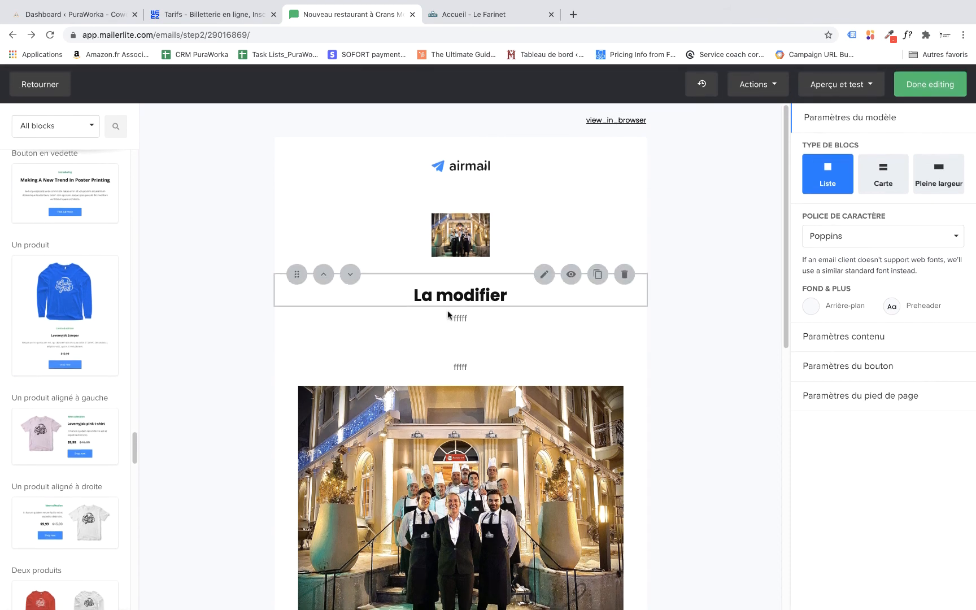
pyautogui.click(932, 85)
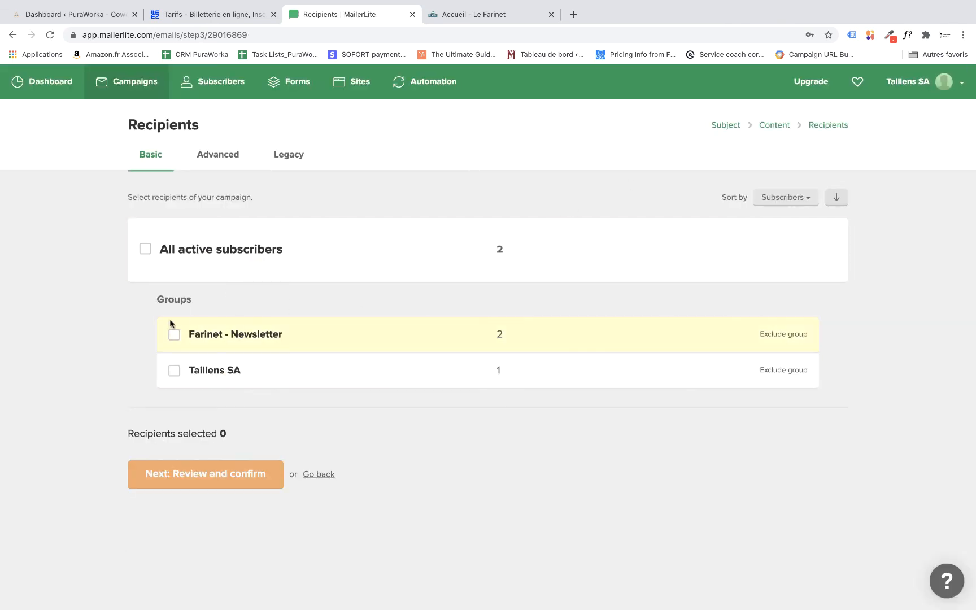
# Select the "Farinet - Newsletter" group as the campaign's recipients and continue to the review and confirmation page.
pyautogui.tripleClick(275, 338)
pyautogui.click(283, 338)
pyautogui.moveTo(189, 337); pyautogui.dragTo(281, 339)
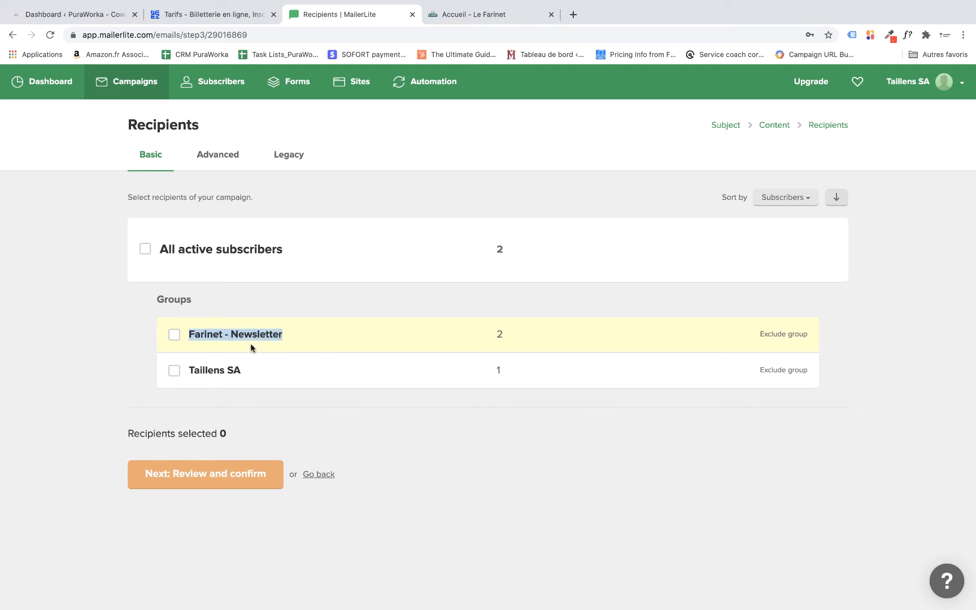
pyautogui.click(174, 333)
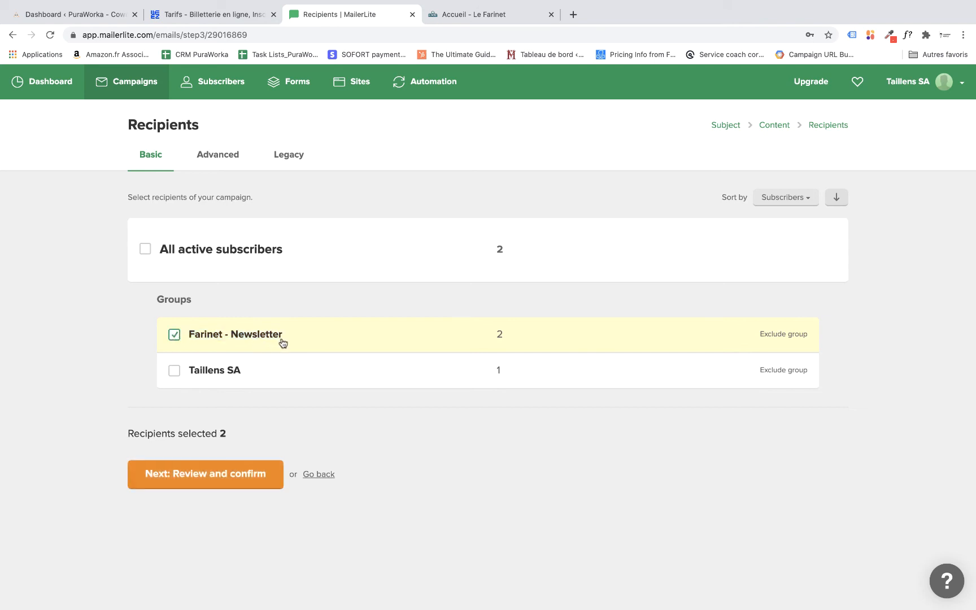
pyautogui.click(169, 338)
pyautogui.click(175, 335)
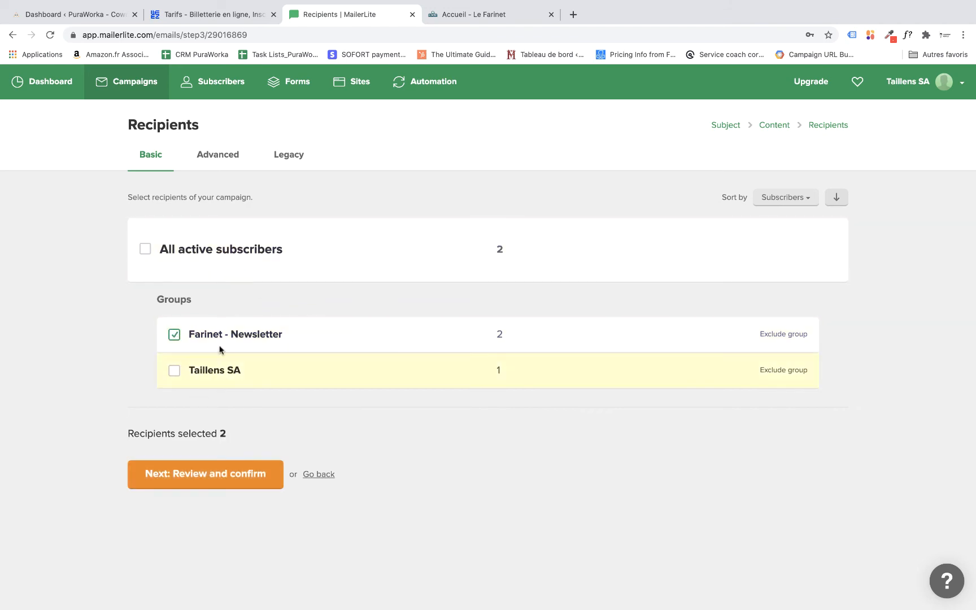
pyautogui.click(174, 337)
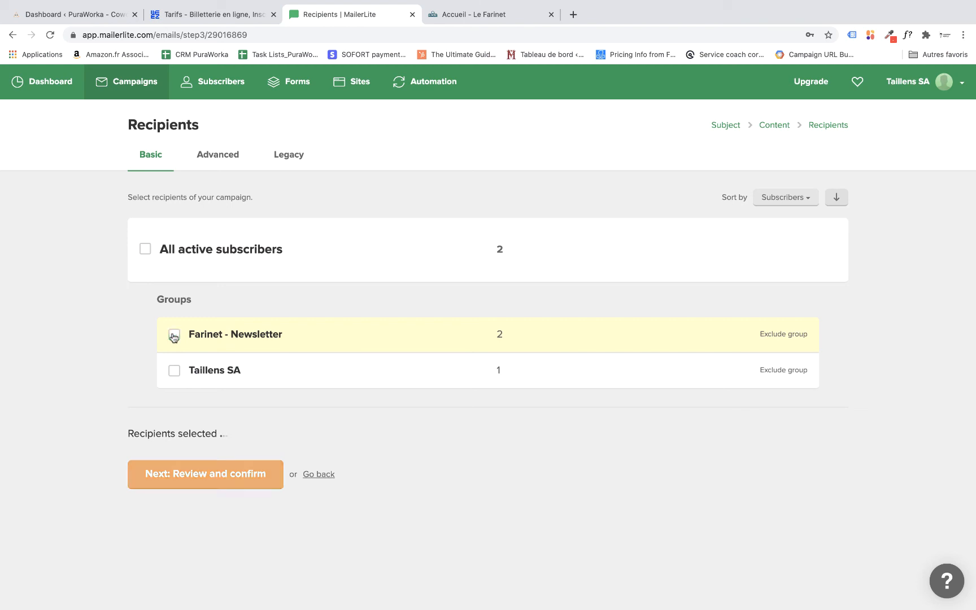
pyautogui.click(174, 335)
pyautogui.doubleClick(204, 334)
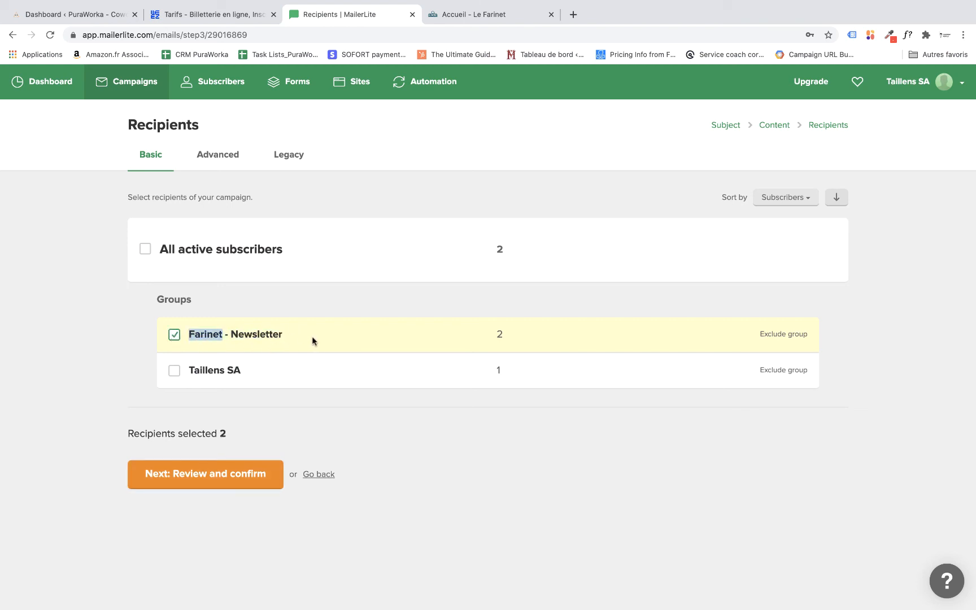
pyautogui.click(209, 474)
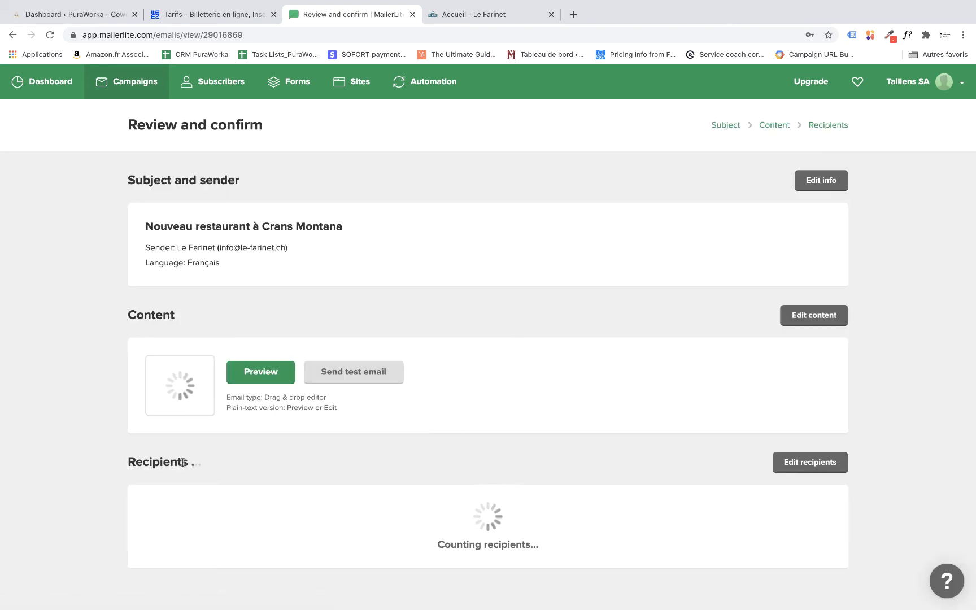
# Preview the newsletter in both the desktop and mobile layouts, examining its content, and close the preview.
pyautogui.scroll(-1, 305, 351)
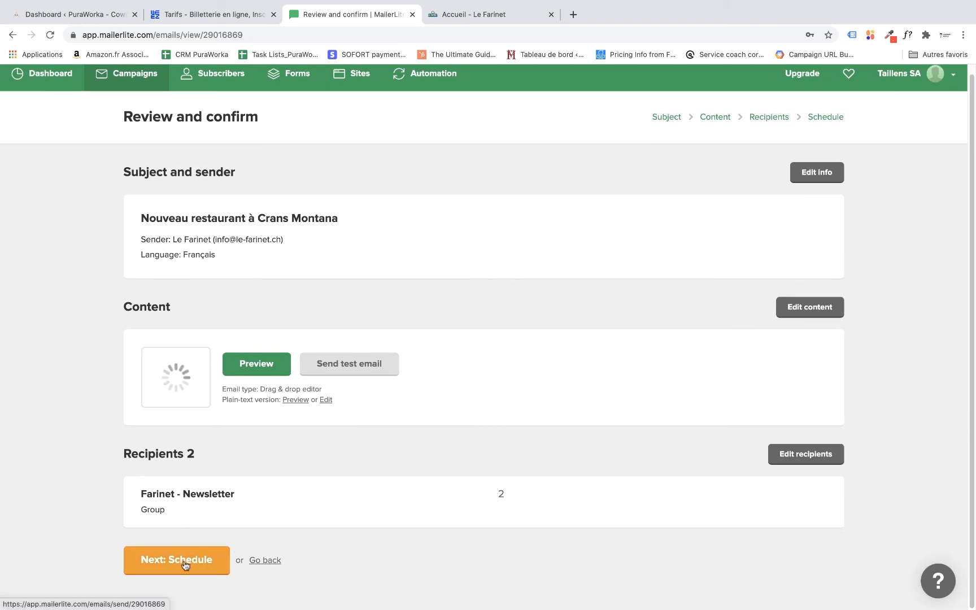
pyautogui.click(247, 366)
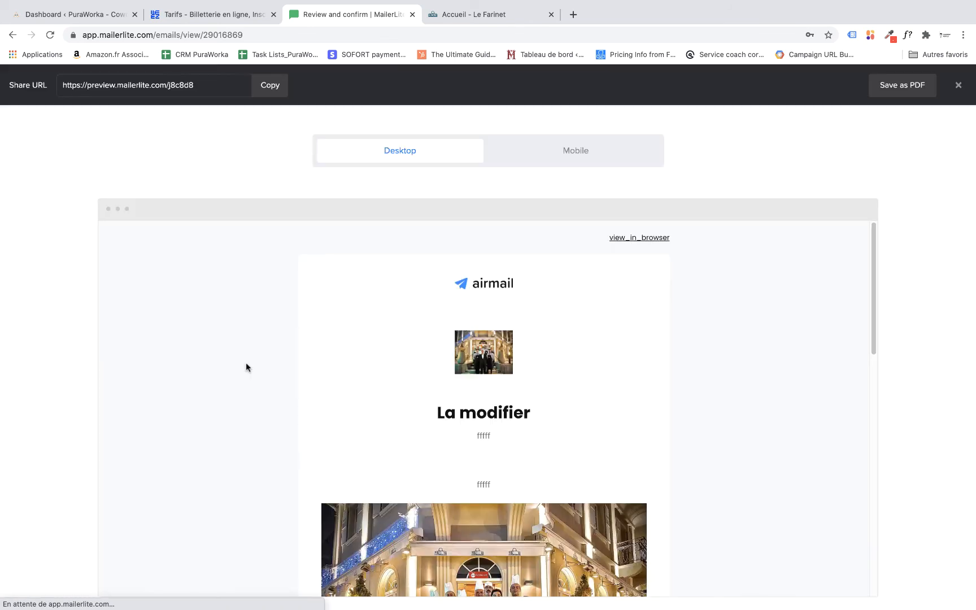
pyautogui.scroll(-5, 483, 316)
pyautogui.scroll(-6, 481, 312)
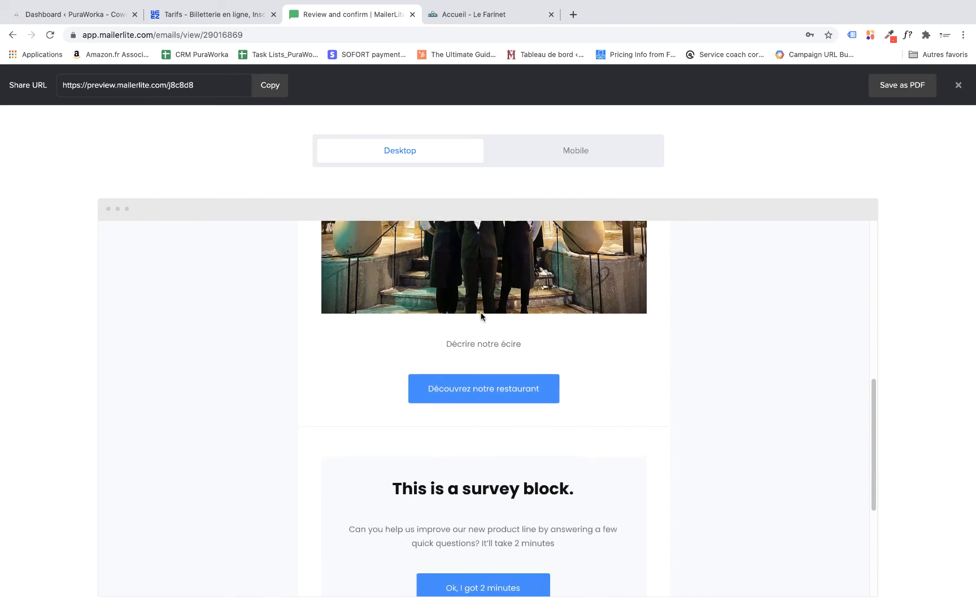
pyautogui.scroll(10, 481, 312)
pyautogui.click(573, 152)
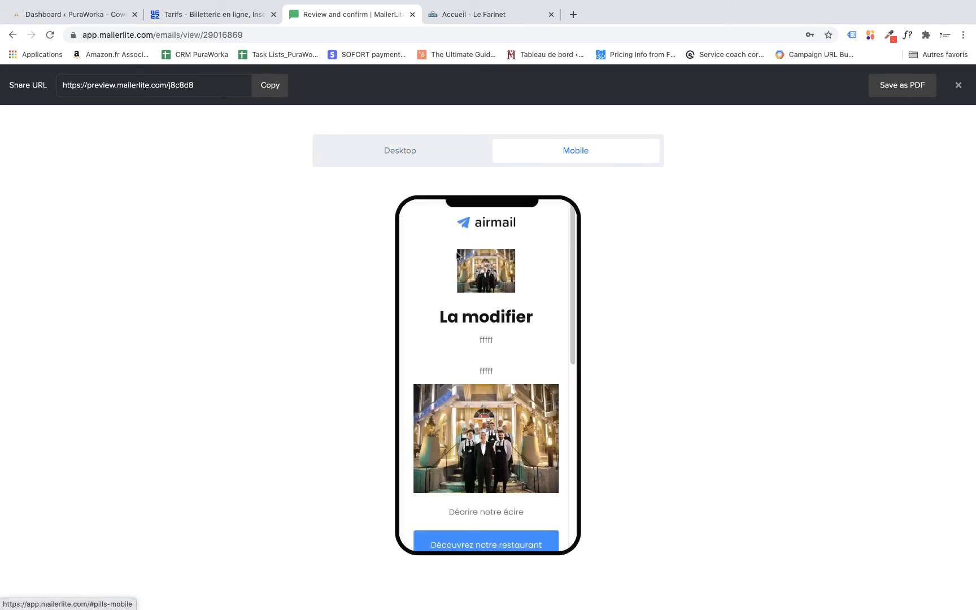
pyautogui.click(398, 144)
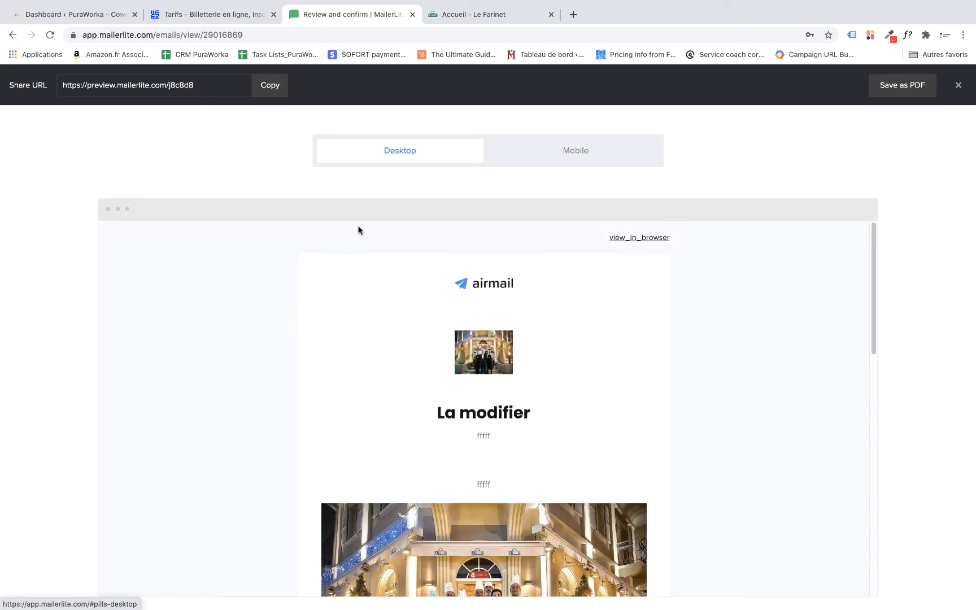
pyautogui.click(534, 162)
pyautogui.scroll(-7, 464, 349)
pyautogui.scroll(10, 464, 348)
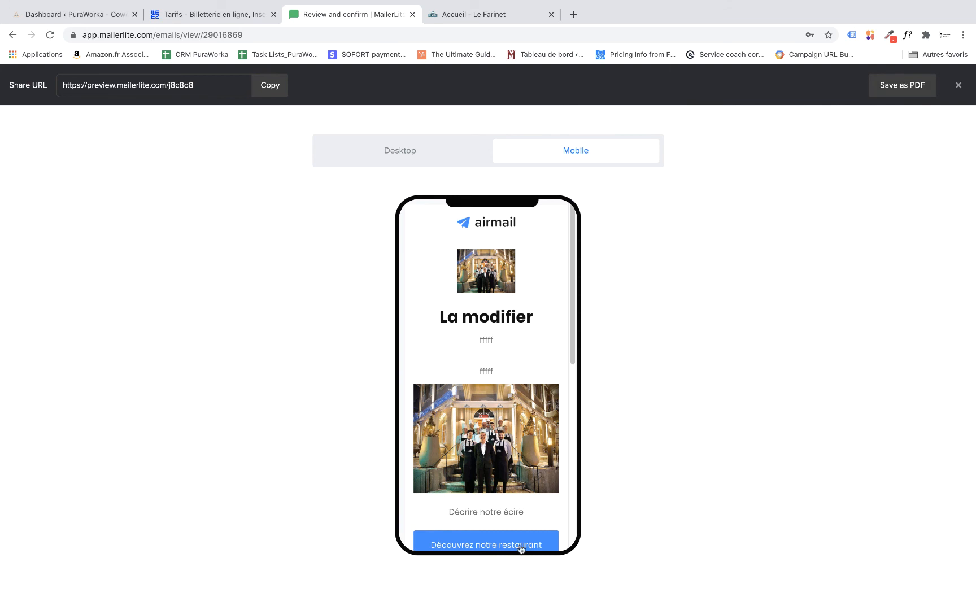
pyautogui.click(958, 87)
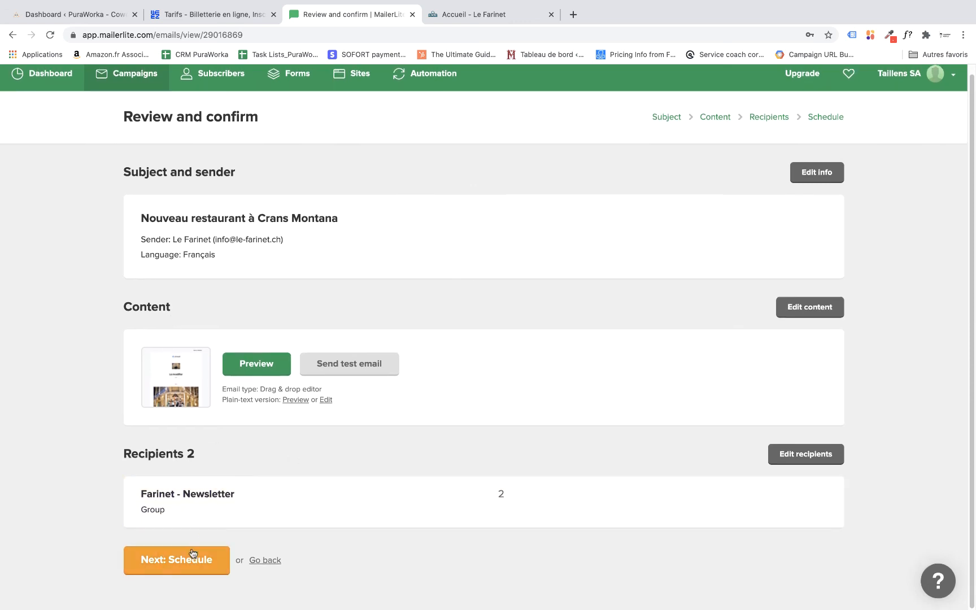
# Schedule the restaurant campaign to be sent later, on 2020-10-06 at 08:30, without Google Analytics tracking.
pyautogui.click(172, 565)
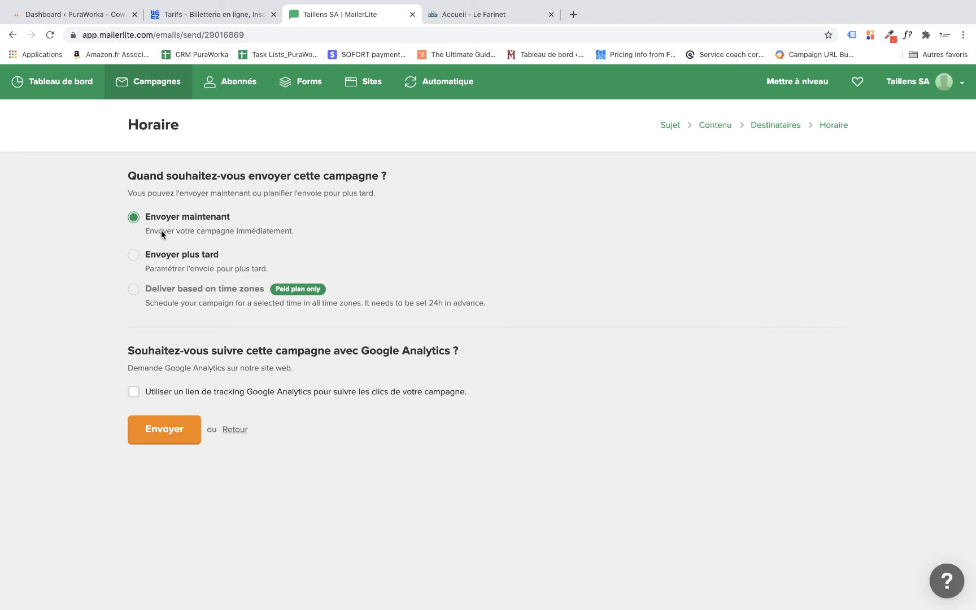
pyautogui.click(135, 256)
pyautogui.click(242, 315)
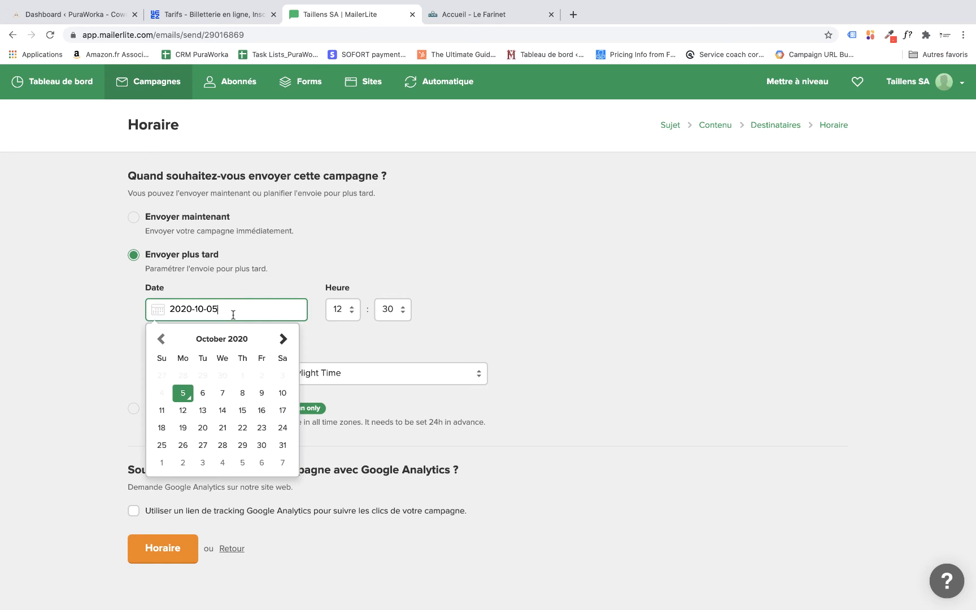
pyautogui.click(206, 392)
pyautogui.click(339, 308)
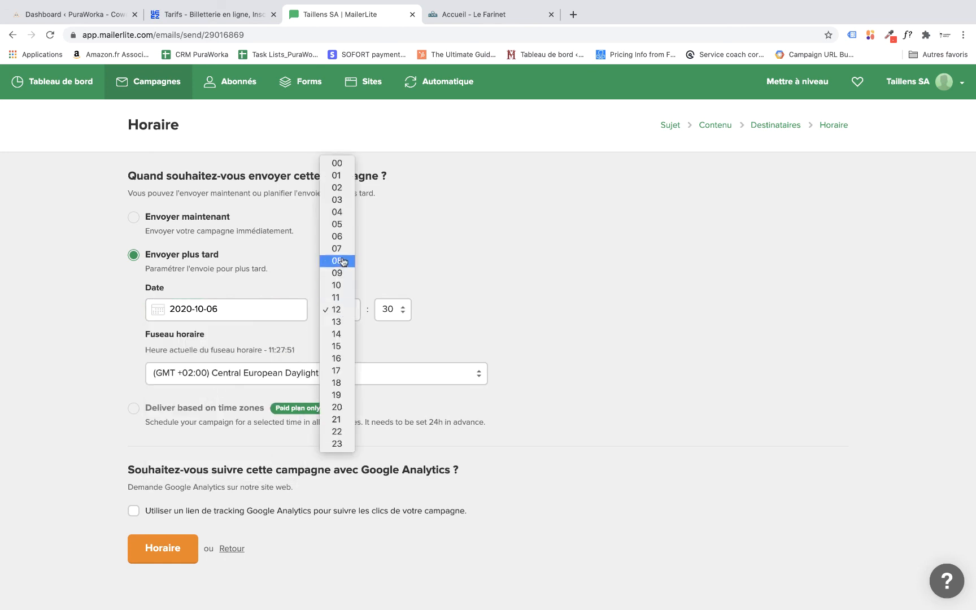
pyautogui.click(340, 261)
pyautogui.click(392, 316)
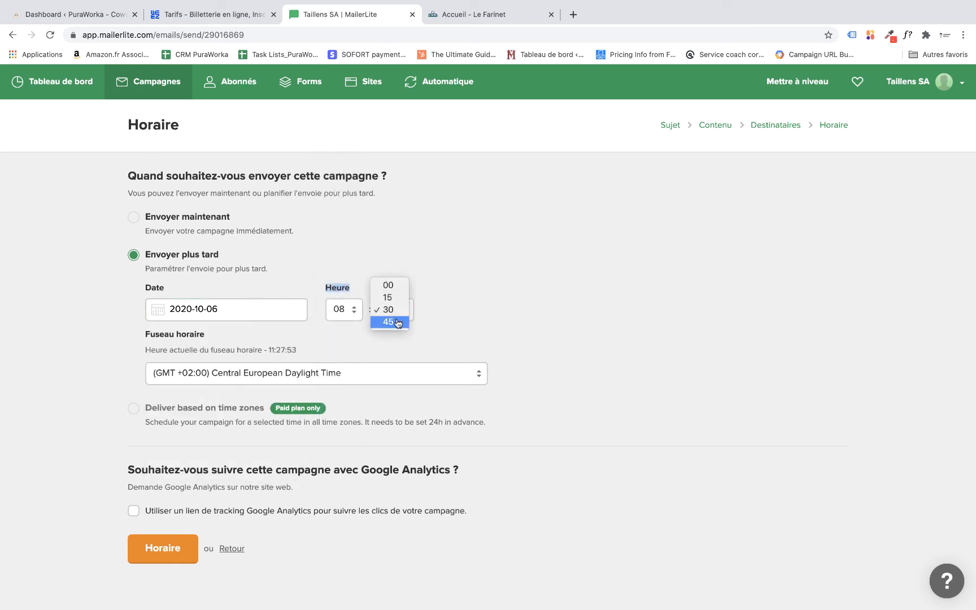
pyautogui.click(439, 305)
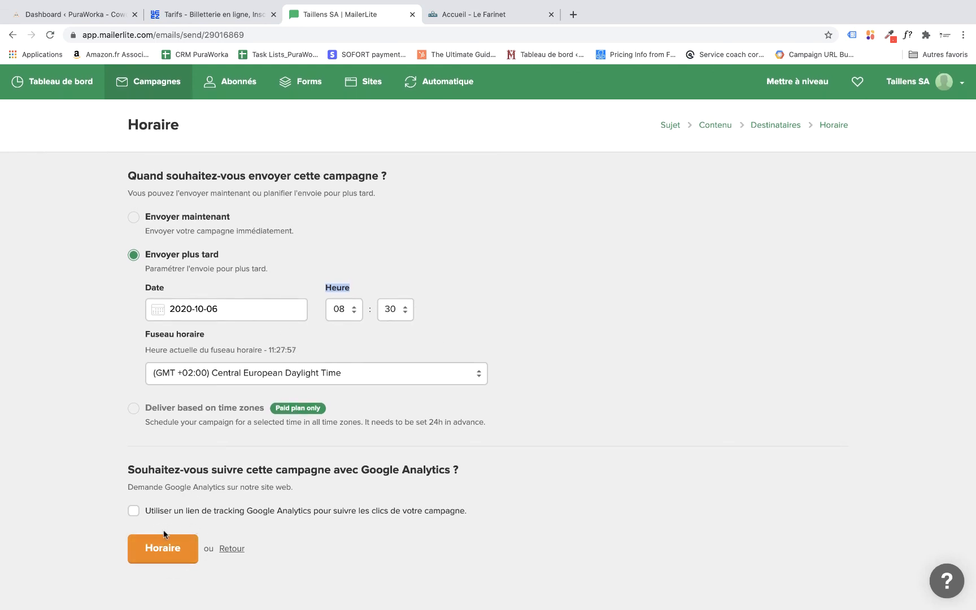
pyautogui.click(282, 539)
pyautogui.click(162, 556)
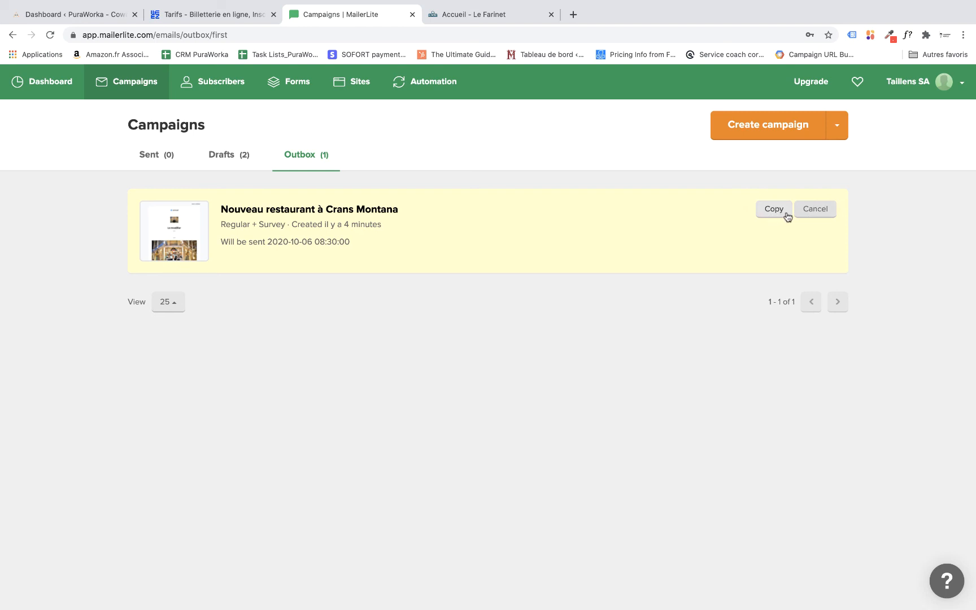
# Check the planned sending time of "Nouveau restaurant à Crans Montana" in the outbox and cancel its scheduled sending.
pyautogui.moveTo(219, 243); pyautogui.dragTo(367, 246)
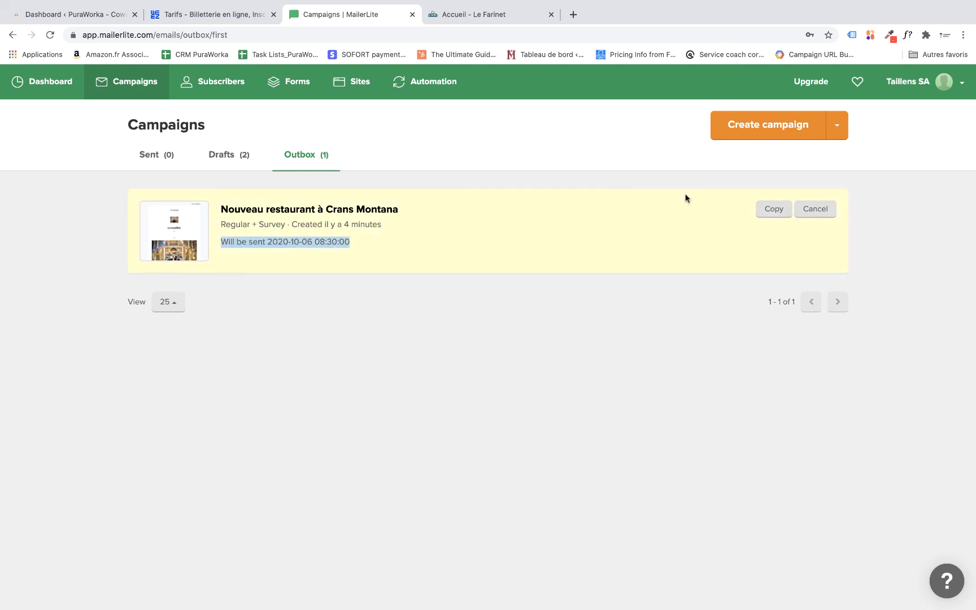
pyautogui.click(816, 209)
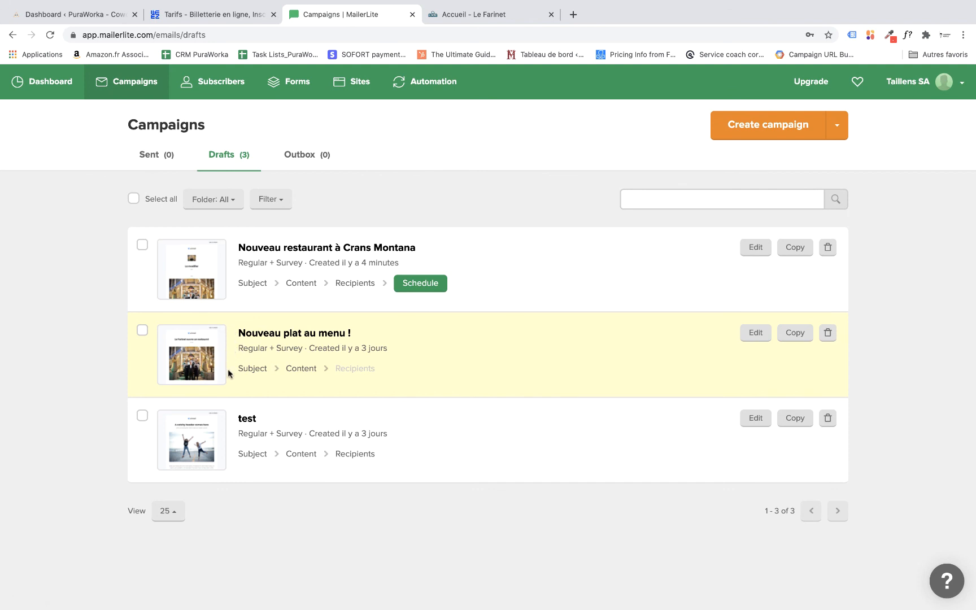
# Duplicate the draft campaign "Nouveau plat au menu !" and open the new copy for editing.
pyautogui.click(799, 336)
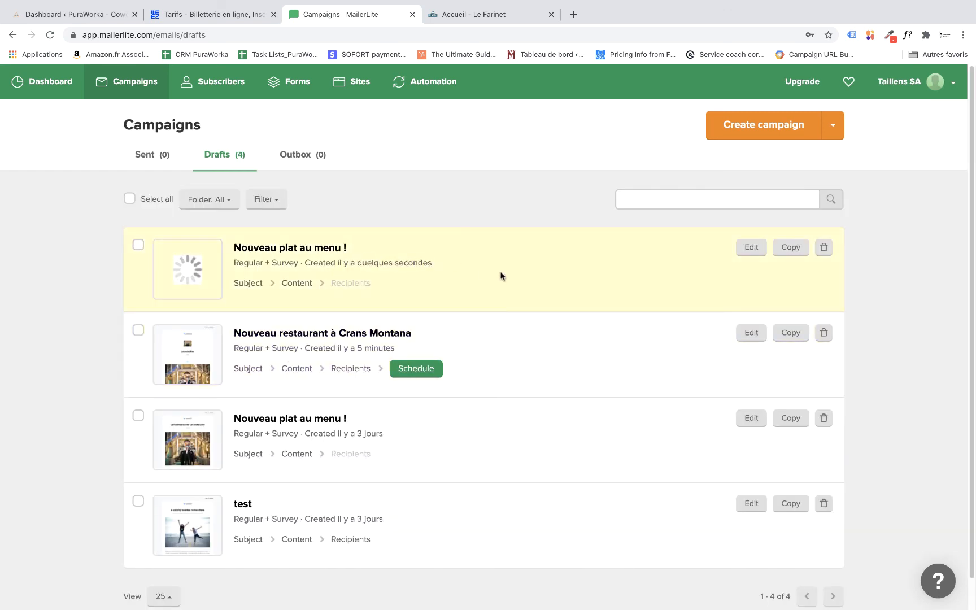
pyautogui.click(752, 247)
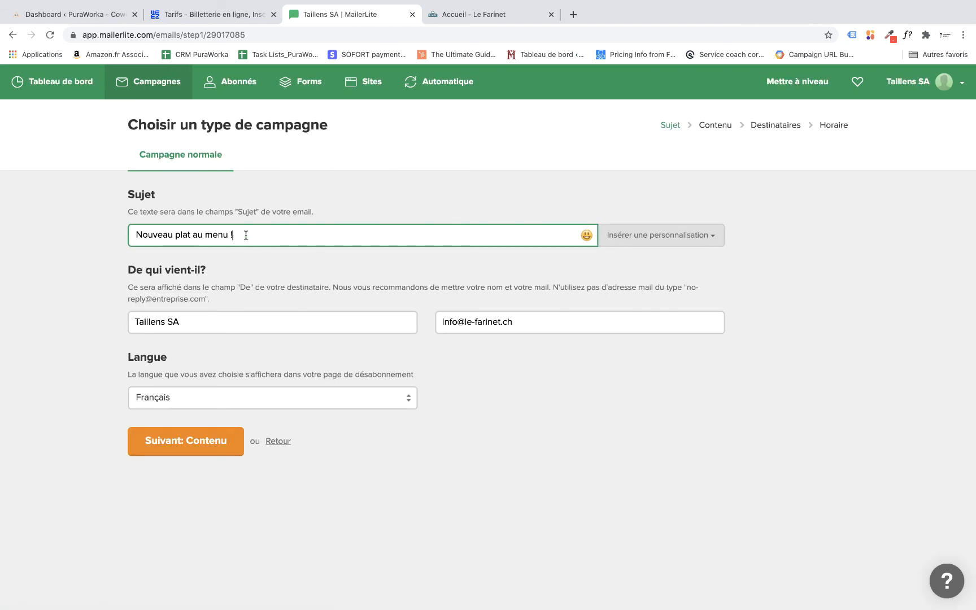
# Replace the copied campaign's subject with "F" and continue to its content.
pyautogui.tripleClick(246, 235)
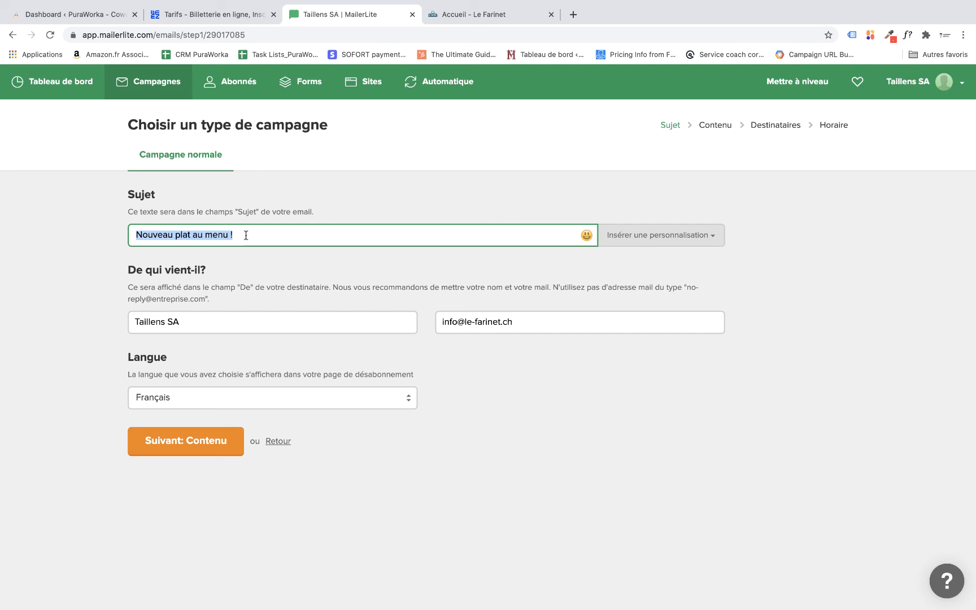
pyautogui.write('EEE')
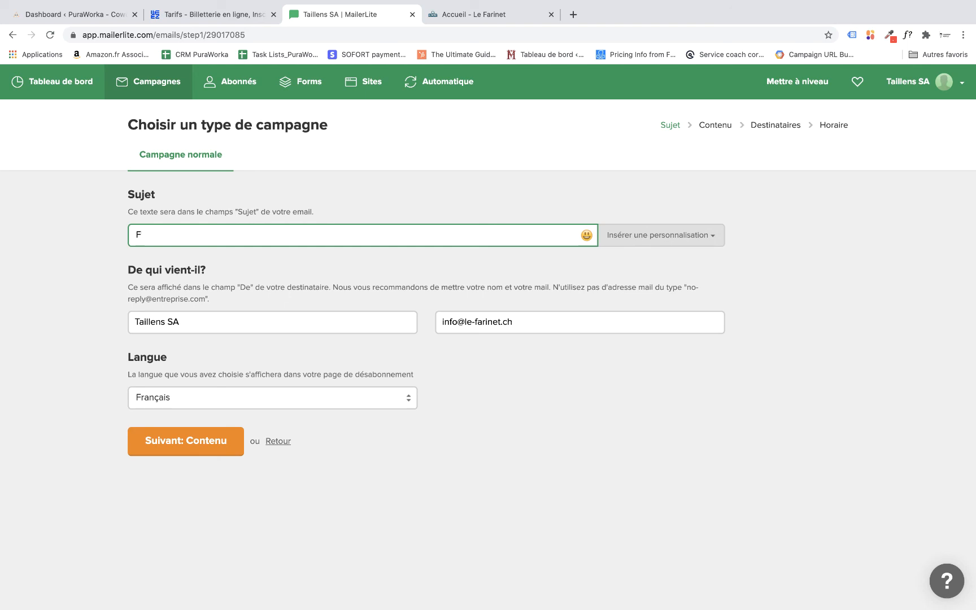
pyautogui.click(202, 439)
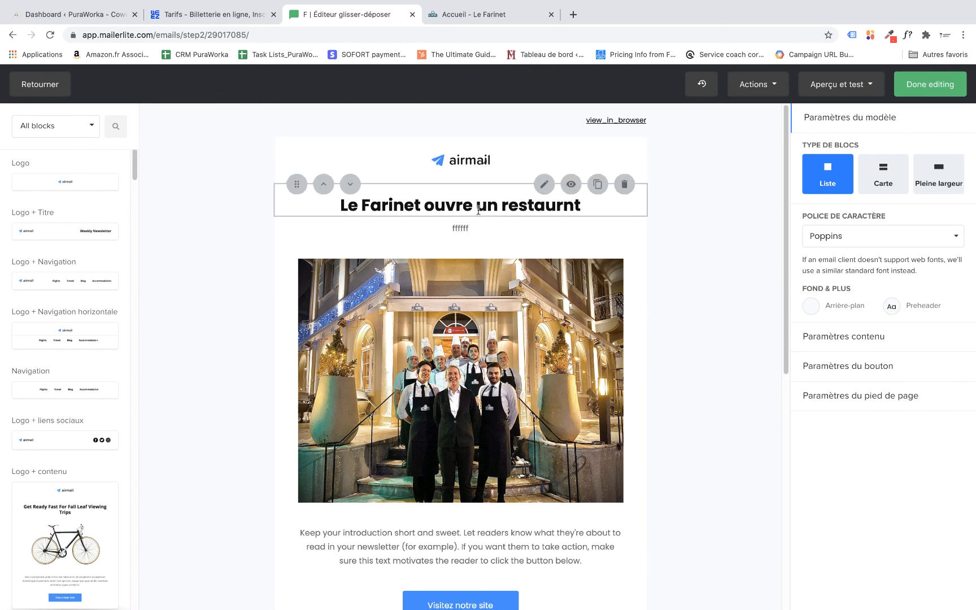
# Look through the duplicated newsletter's content from start to end and leave the content editor.
pyautogui.scroll(-8, 478, 213)
pyautogui.scroll(8, 479, 214)
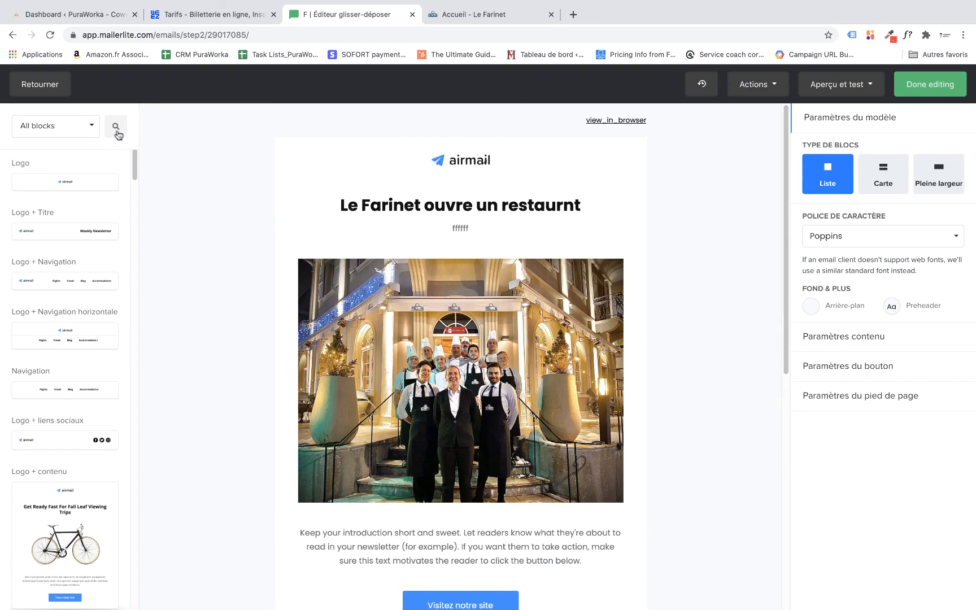
pyautogui.click(23, 81)
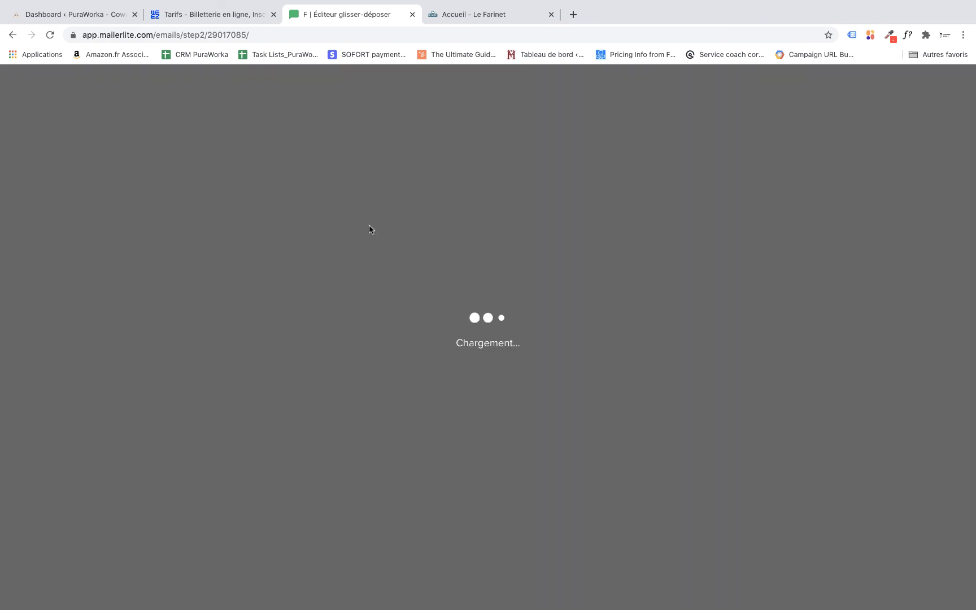